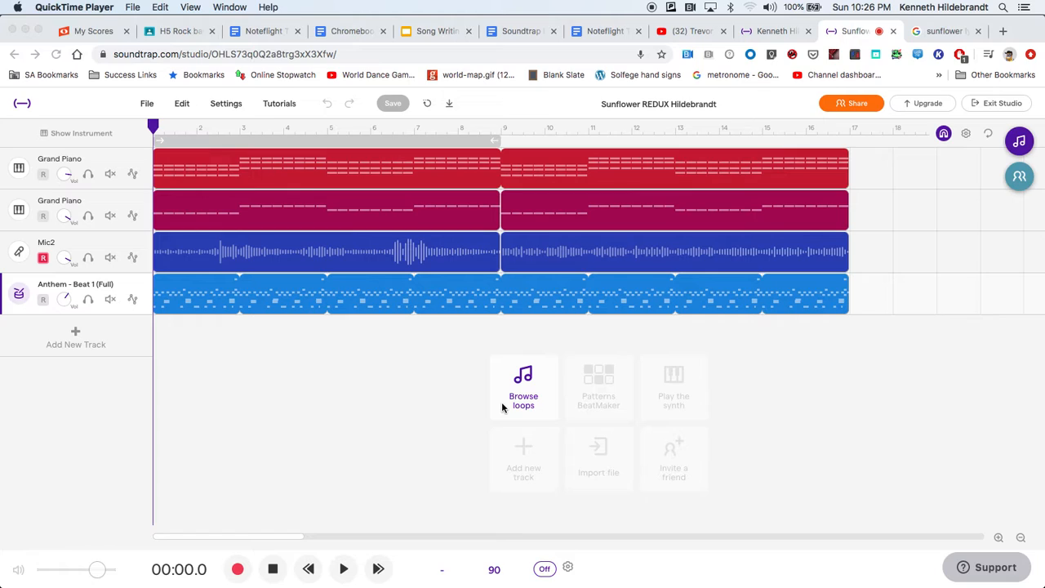
Try to invite a collaborator to the project by entering their school e-mail address in the Add people dialog.
left_click(502, 407)
left_click(860, 108)
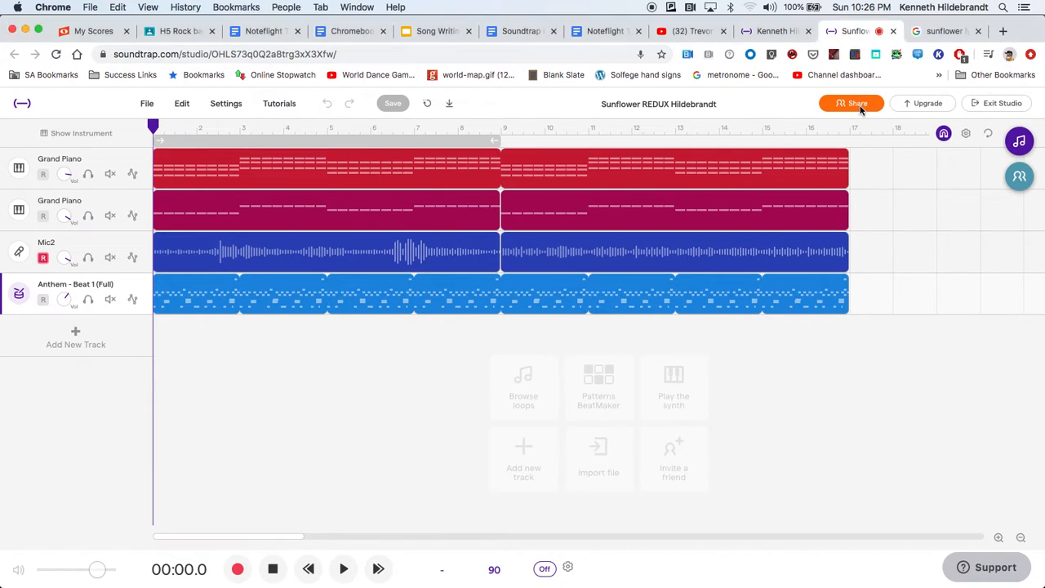
left_click(860, 107)
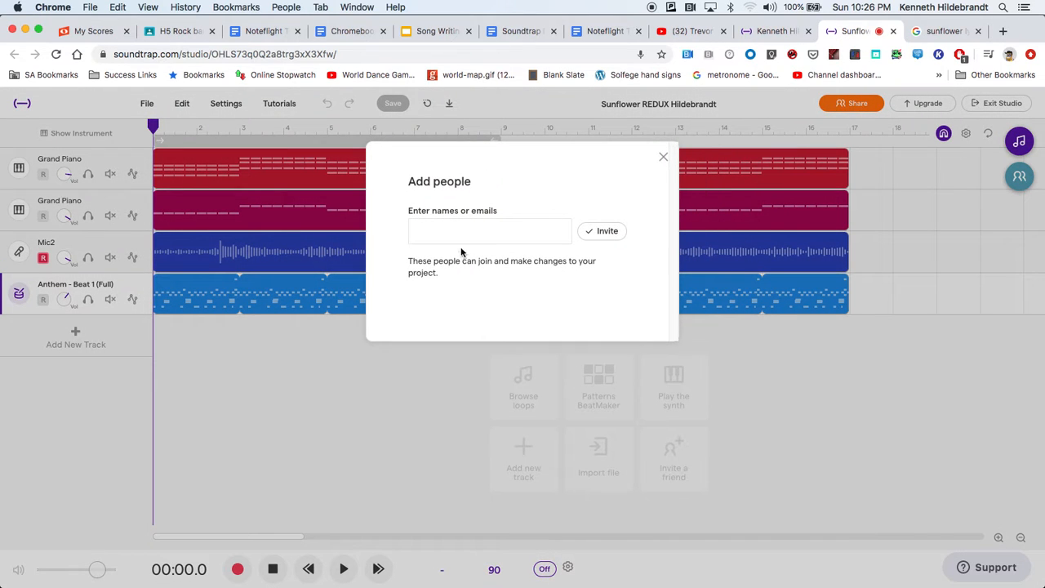
left_click(463, 231)
left_click(415, 262)
left_click(446, 236)
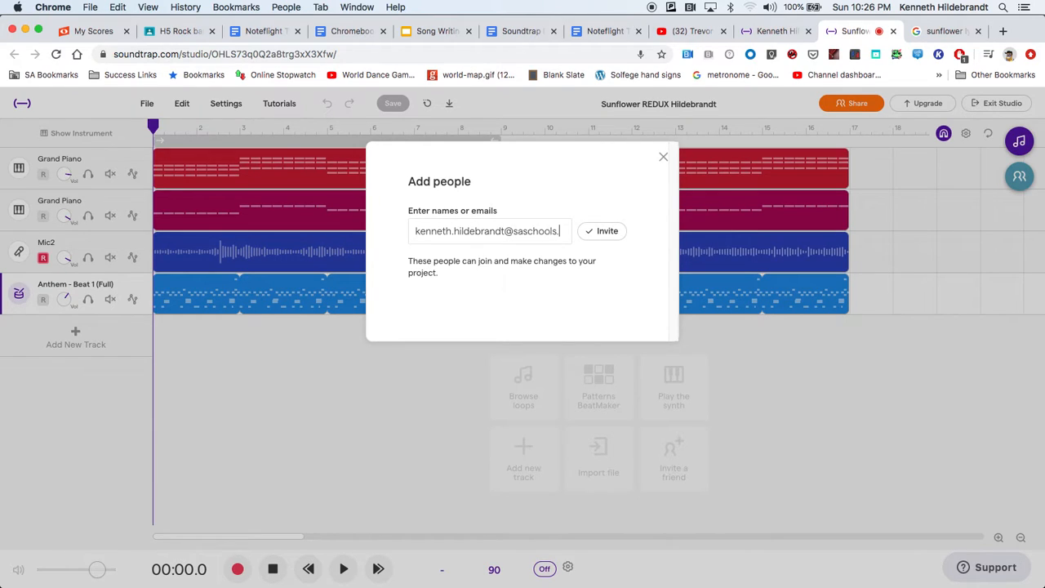
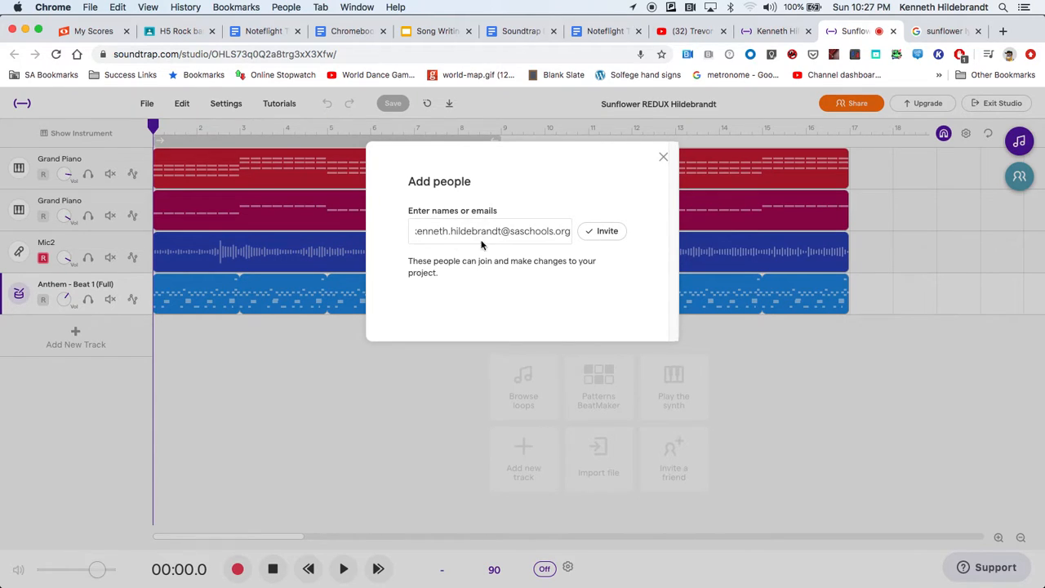
left_click_drag(508, 231, 378, 239)
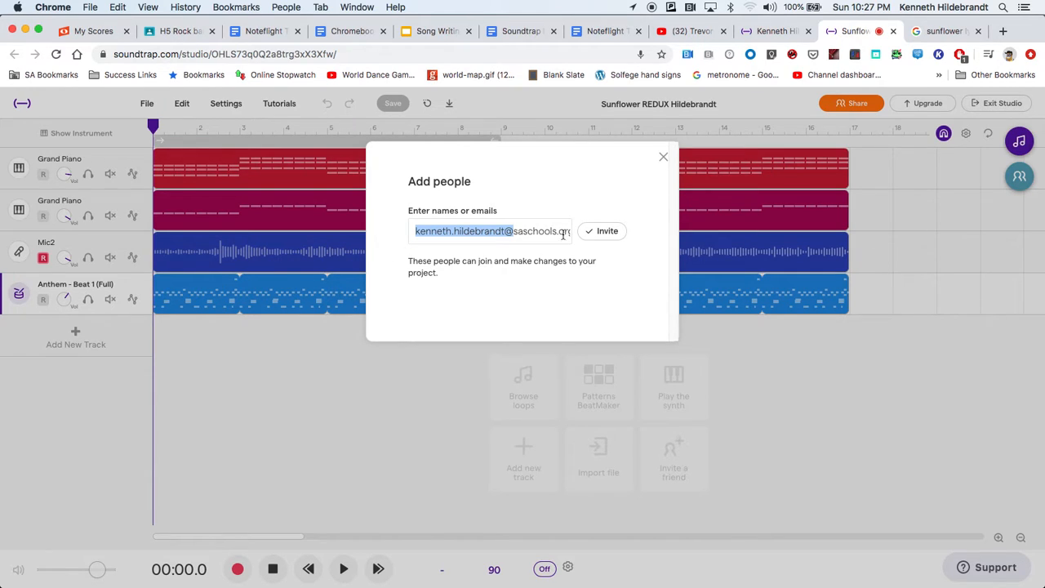
left_click(604, 234)
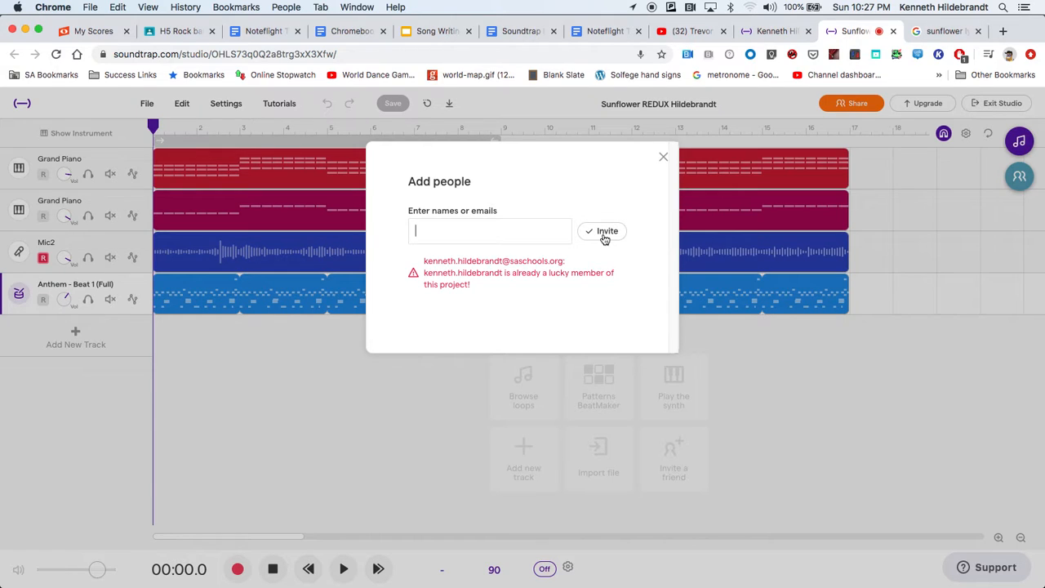
left_click(664, 156)
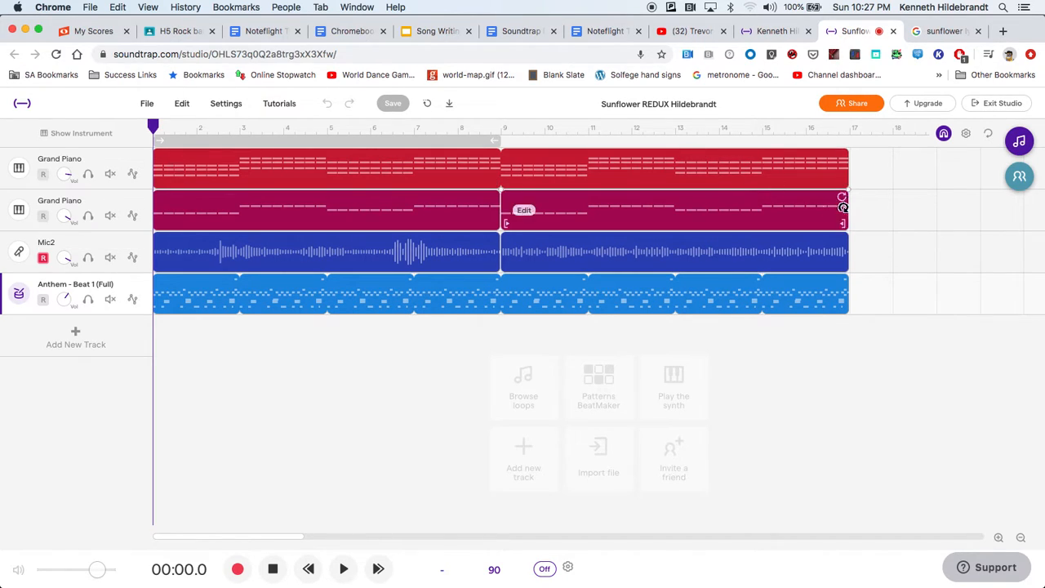
View the Collaborators area and its invitation dialog, and close both without inviting anyone.
left_click(1020, 178)
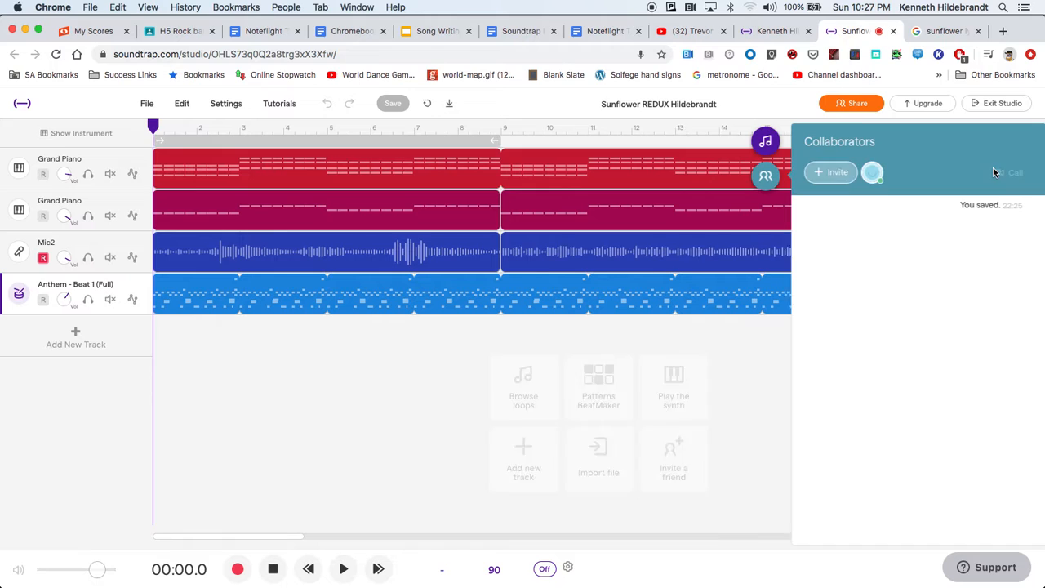
left_click(831, 177)
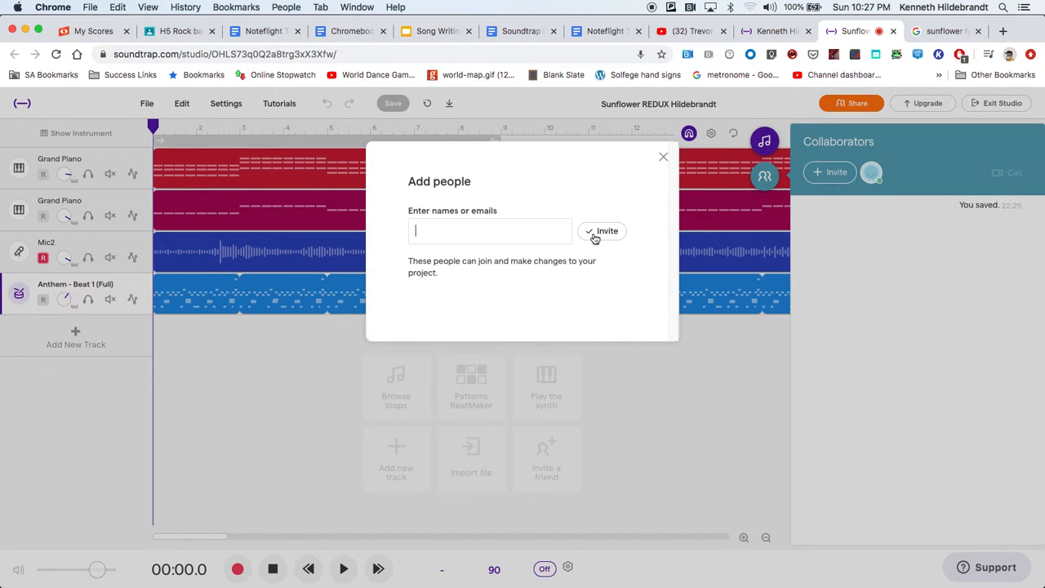
left_click(661, 156)
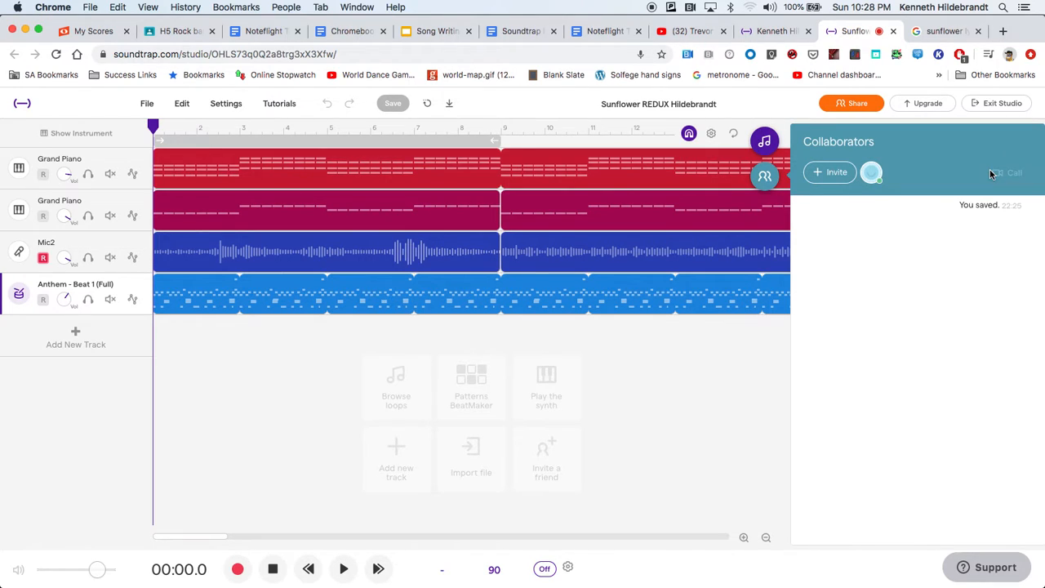
left_click(765, 175)
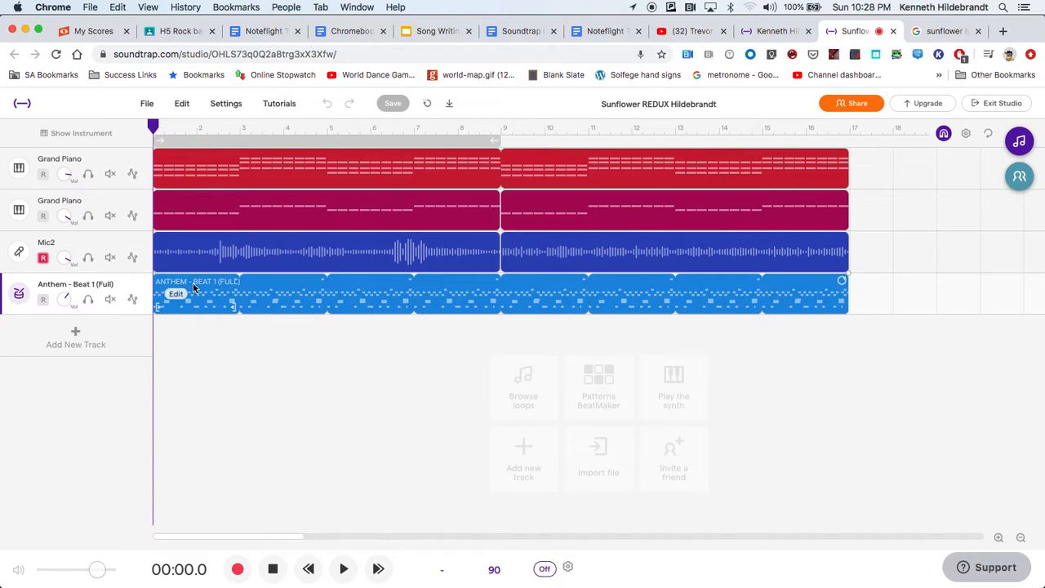
Move the Anthem - Beat 1 (Full) drum track to the top of the track list, above both Grand Piano tracks.
left_click_drag(111, 287, 110, 150)
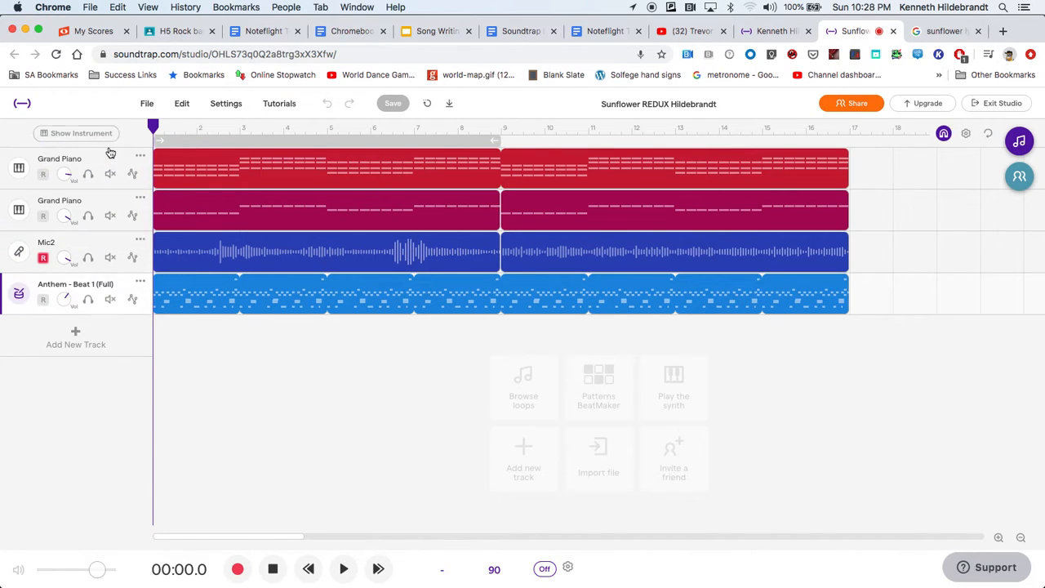
left_click(100, 281)
left_click_drag(99, 281, 104, 151)
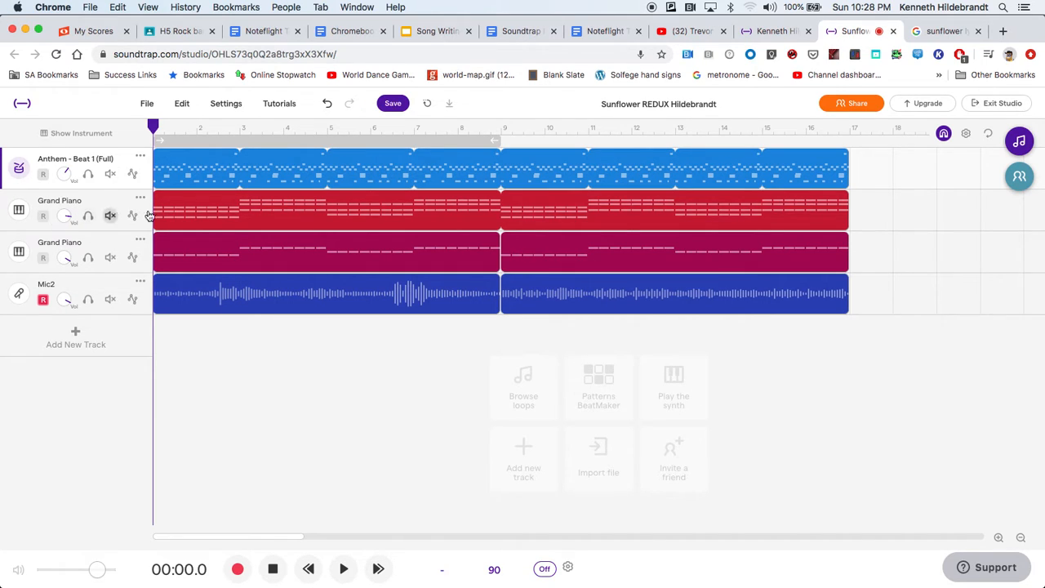
Preview the Clarinet and African Pan Flute presets and change the upper Grand Piano track's instrument to Clarinet.
left_click(19, 210)
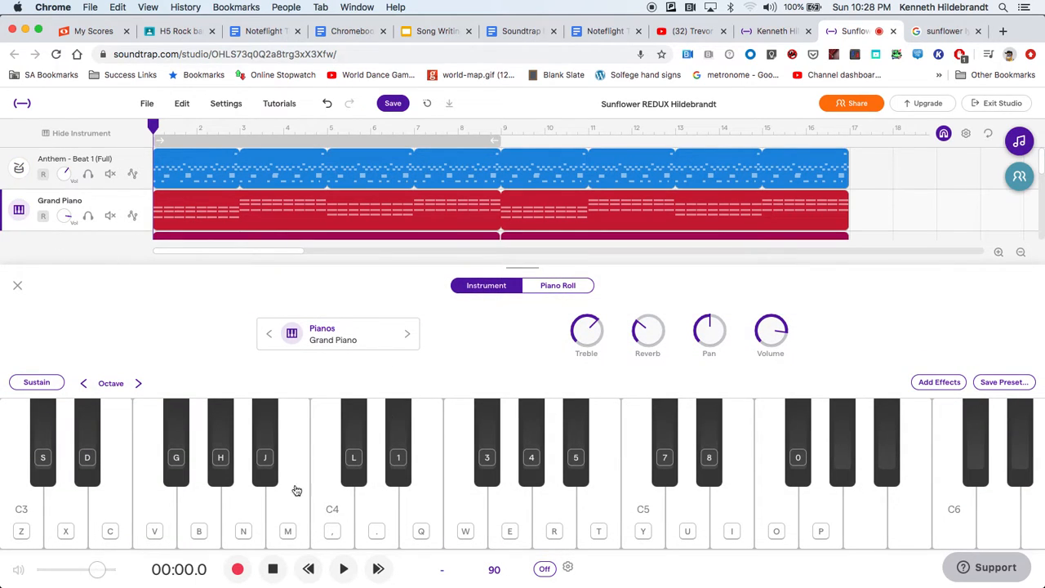
left_click(338, 527)
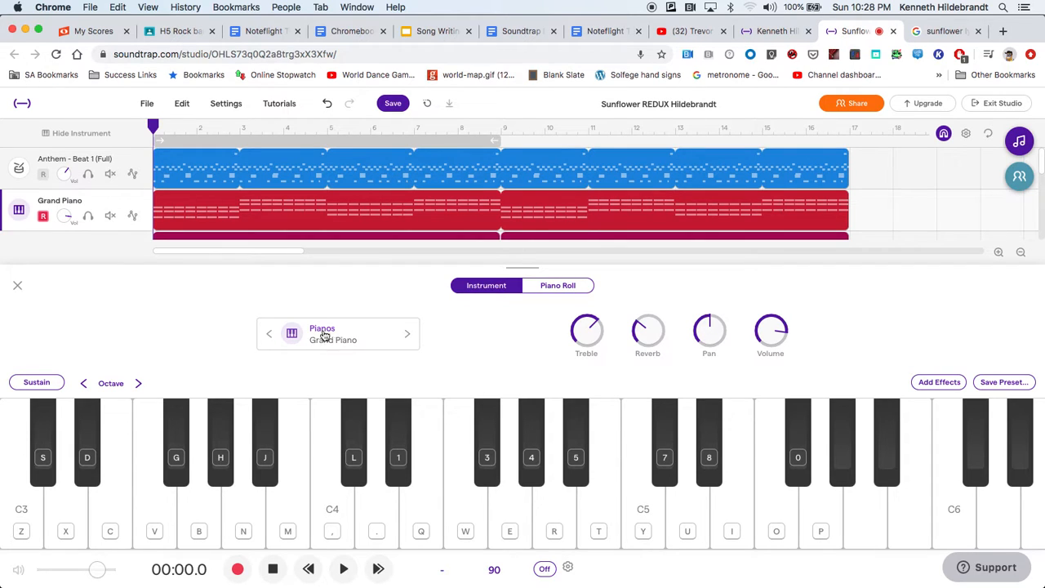
left_click(341, 341)
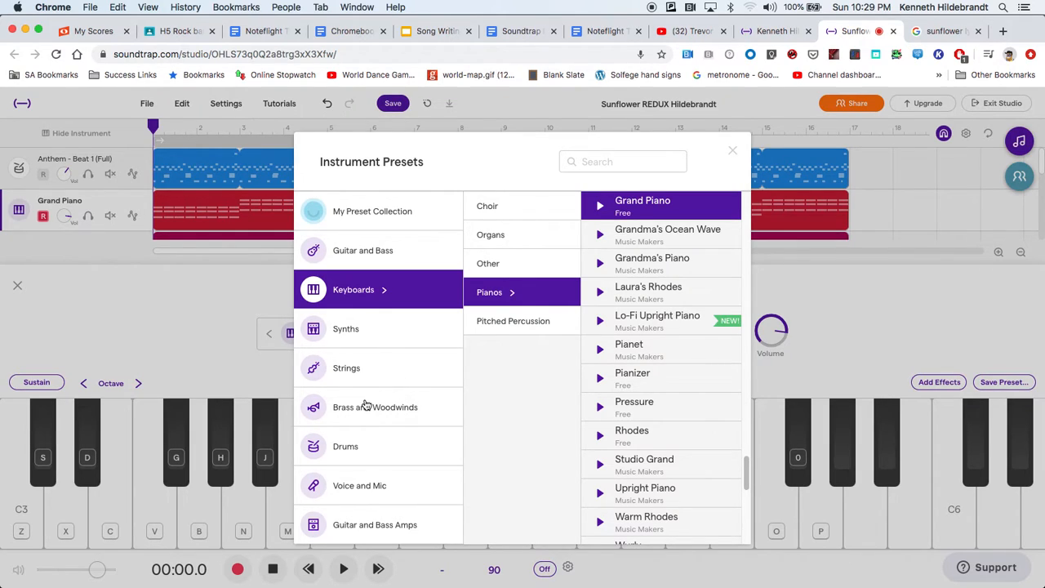
left_click(366, 406)
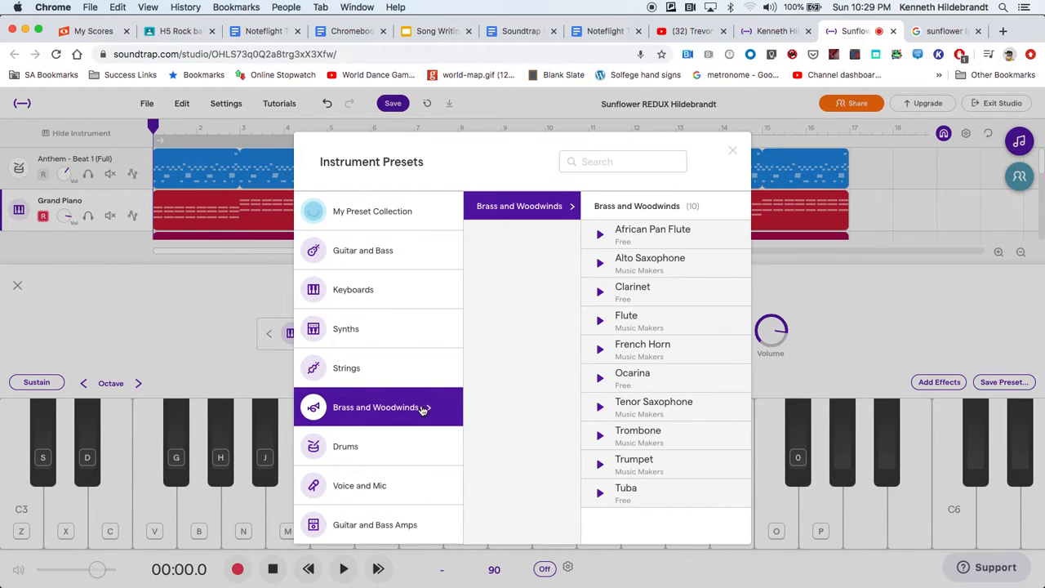
left_click(602, 294)
key("XF86AudioRaiseVolume")
left_click(600, 296)
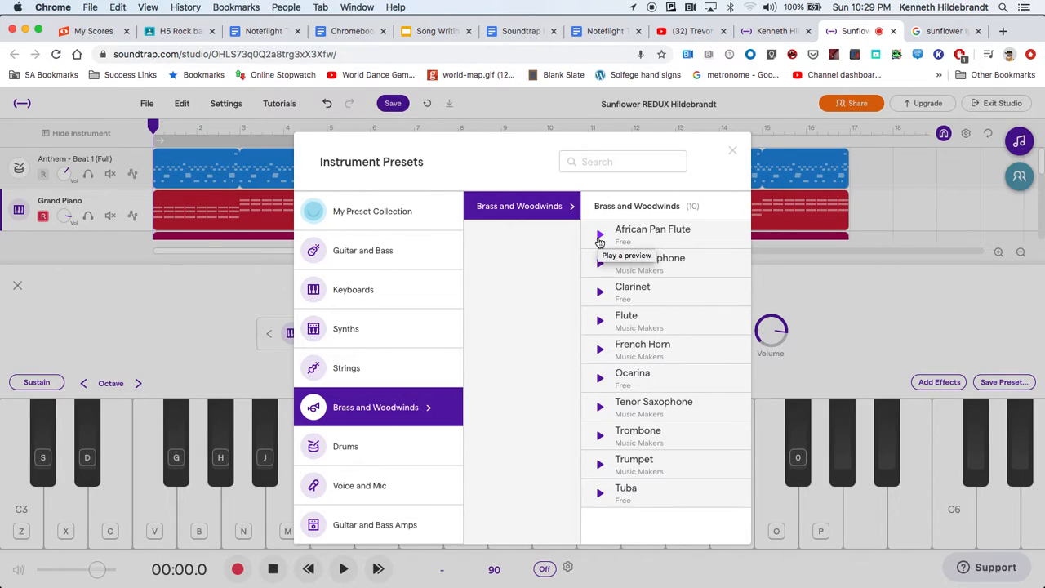
left_click(600, 236)
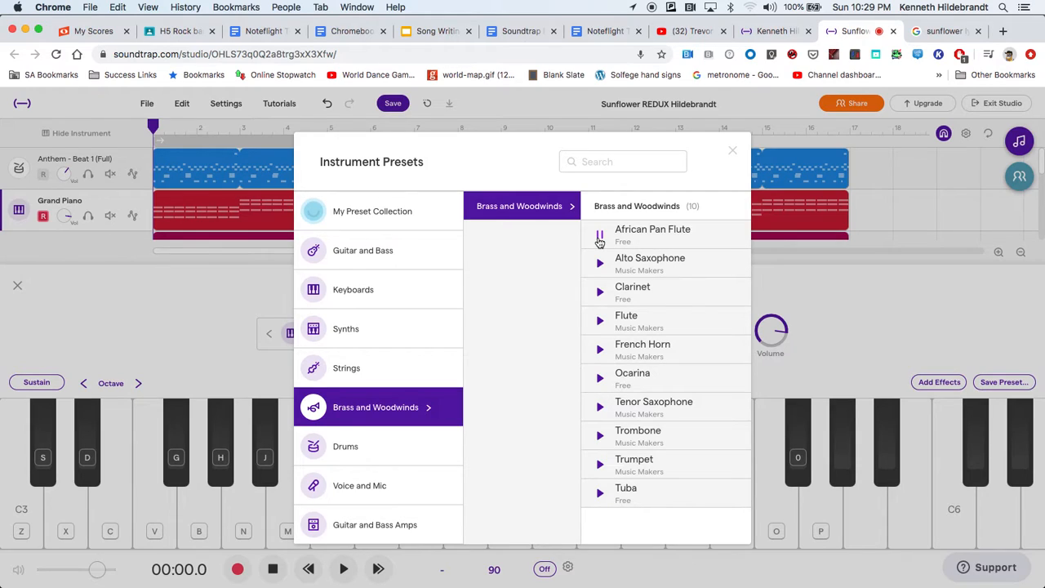
left_click(600, 239)
left_click(624, 290)
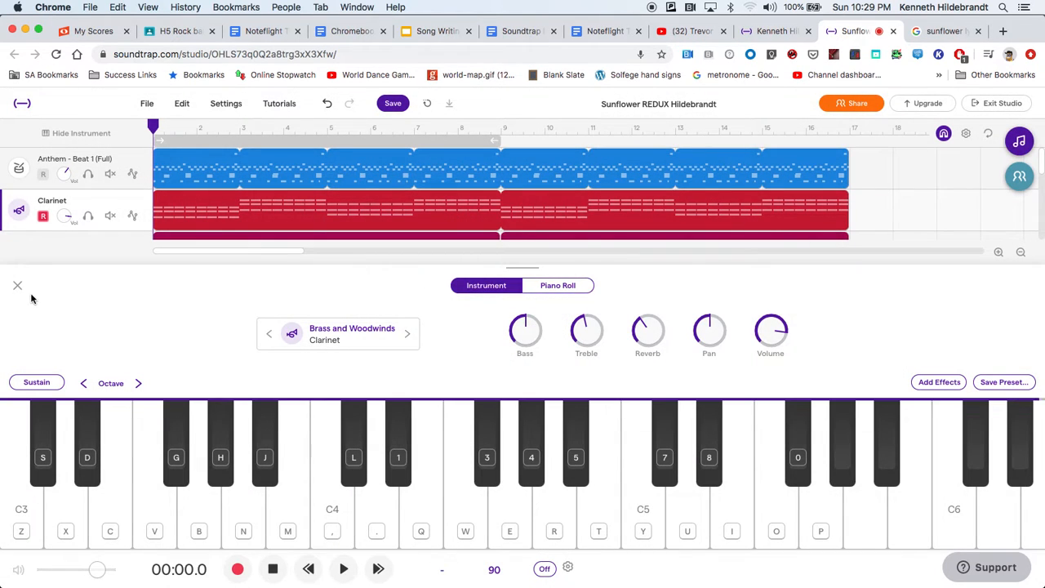
left_click(17, 286)
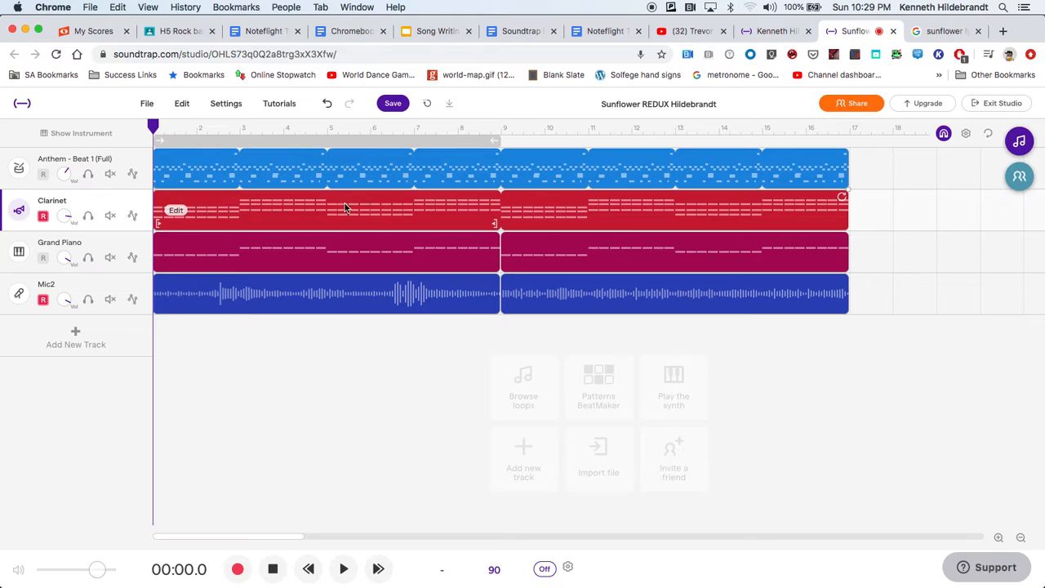
Solo the Clarinet track, listen to it from the beginning, and turn its solo off.
left_click(89, 216)
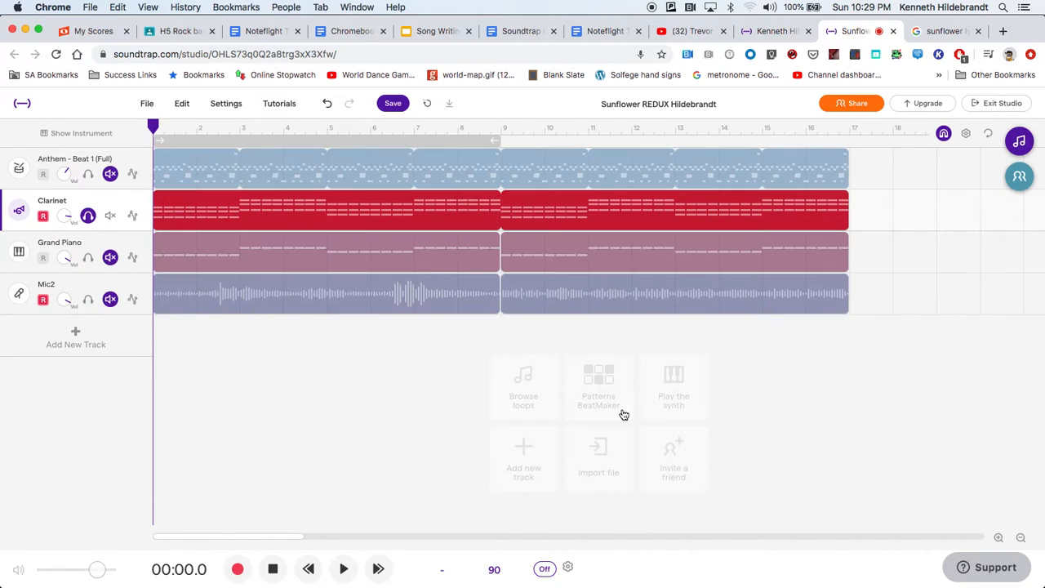
left_click(344, 569)
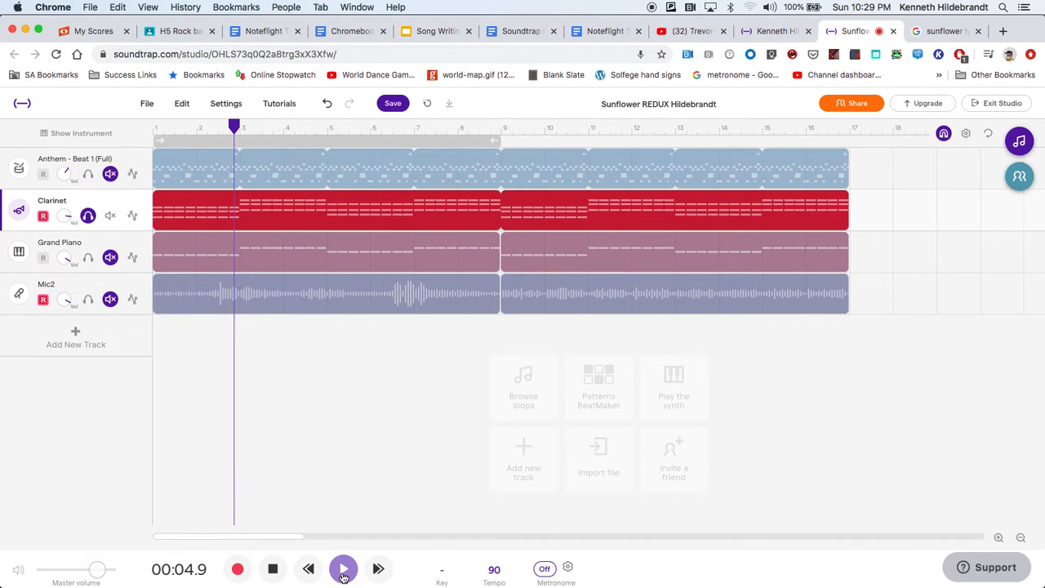
left_click(278, 569)
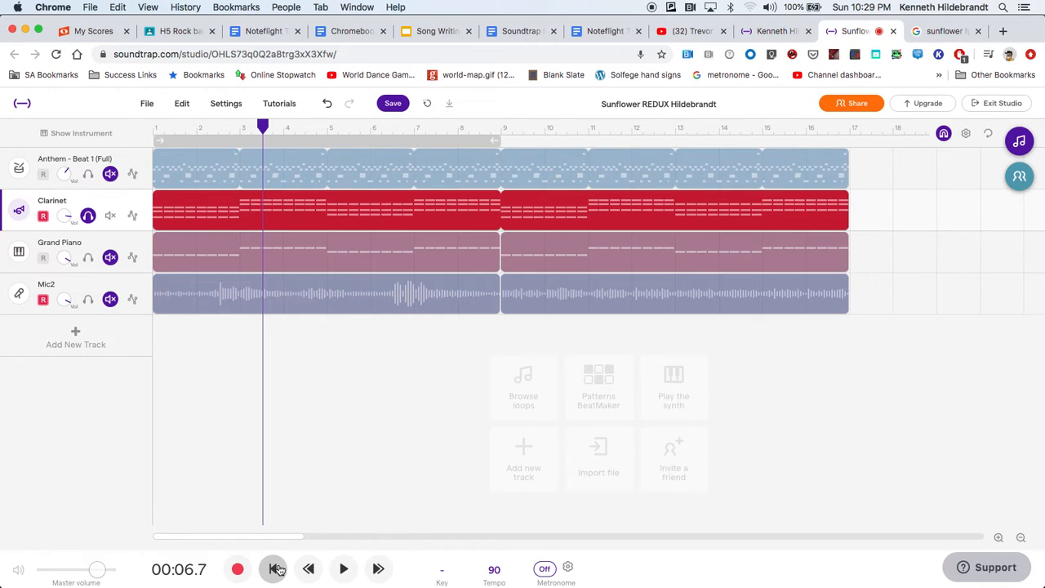
left_click(276, 569)
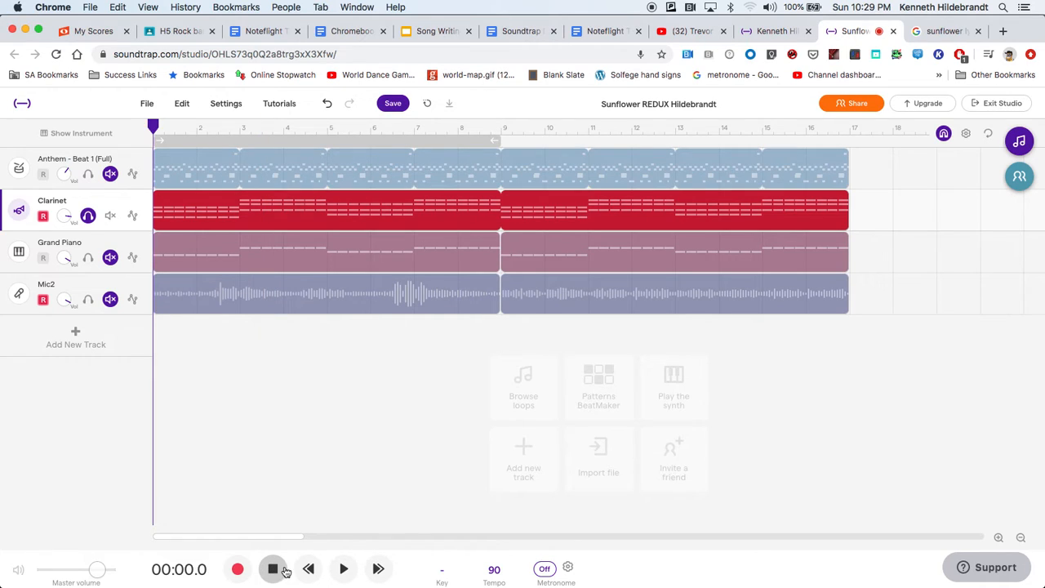
left_click(88, 216)
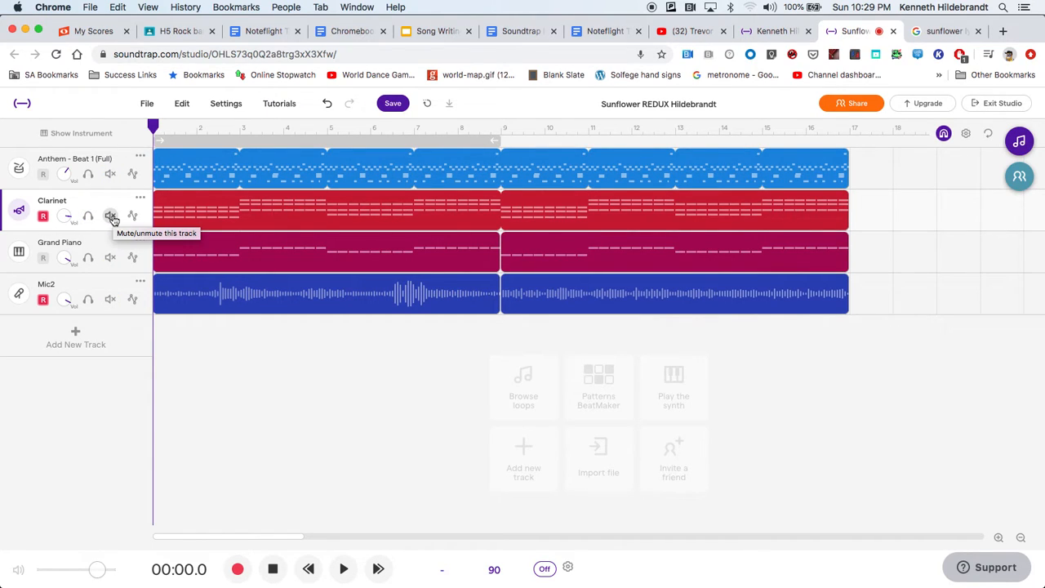
Undo the Clarinet track's solo off and solo on changes and its instrument preset change.
left_click(181, 103)
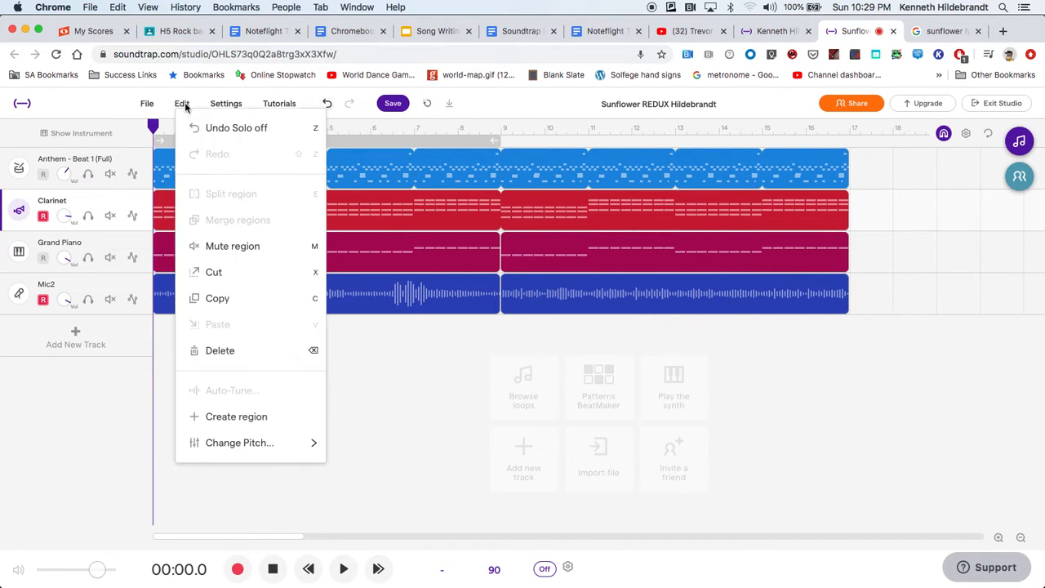
left_click(226, 129)
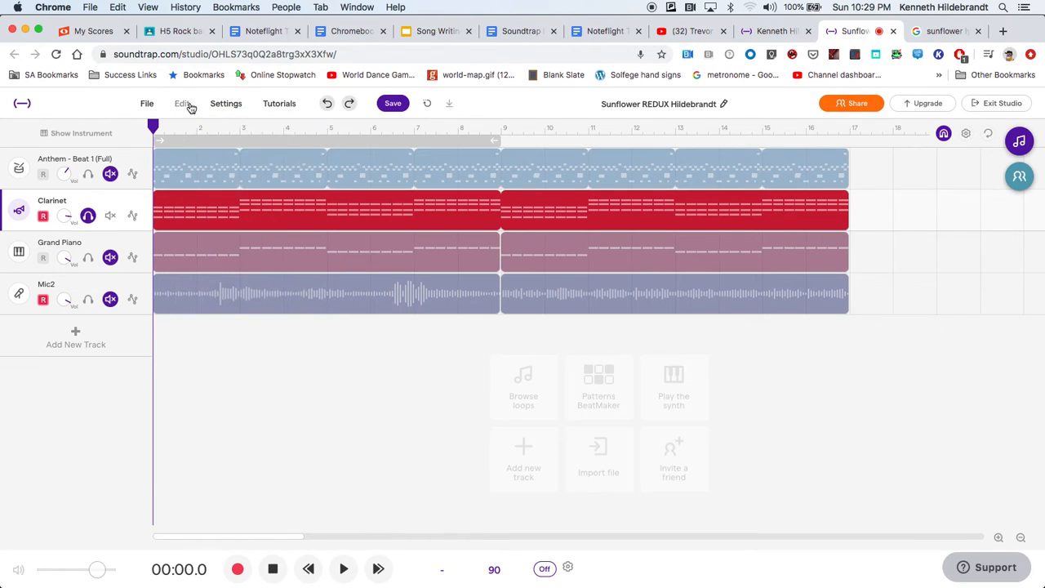
left_click(181, 103)
left_click(200, 128)
left_click(175, 103)
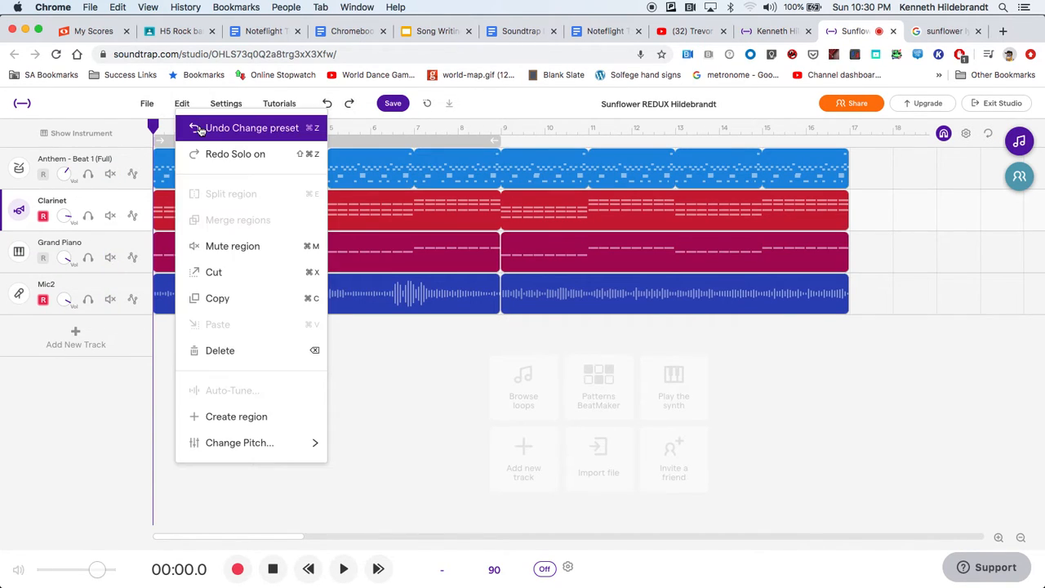
left_click(203, 130)
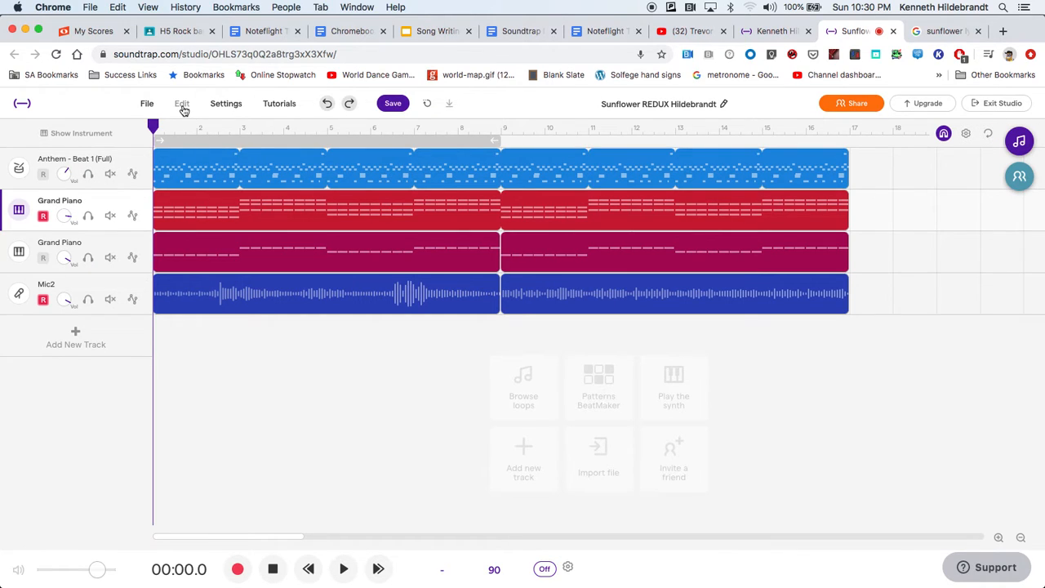
Redo the preset change to Clarinet, and undo and redo it once more.
left_click(182, 105)
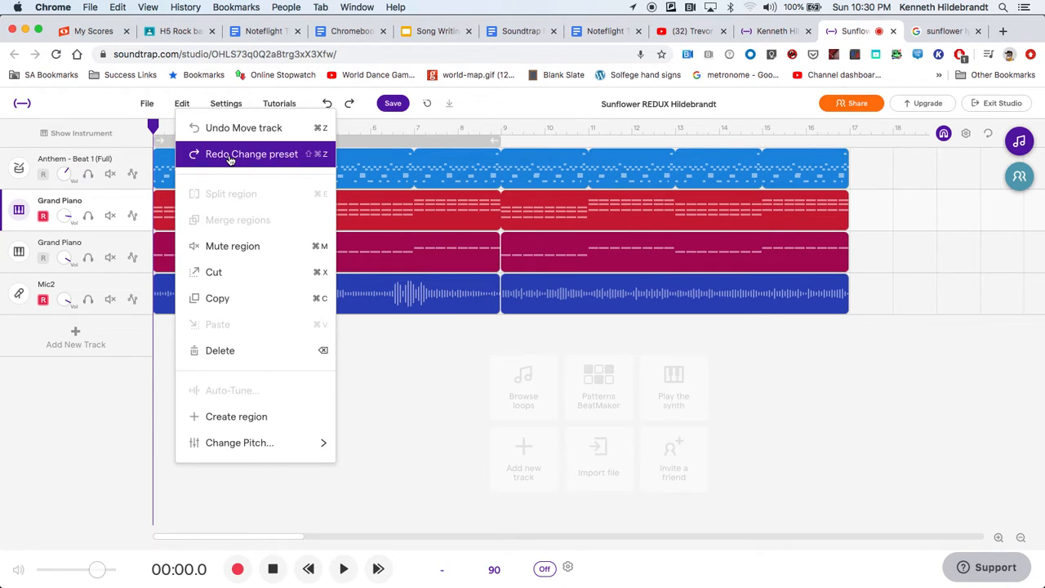
left_click(230, 159)
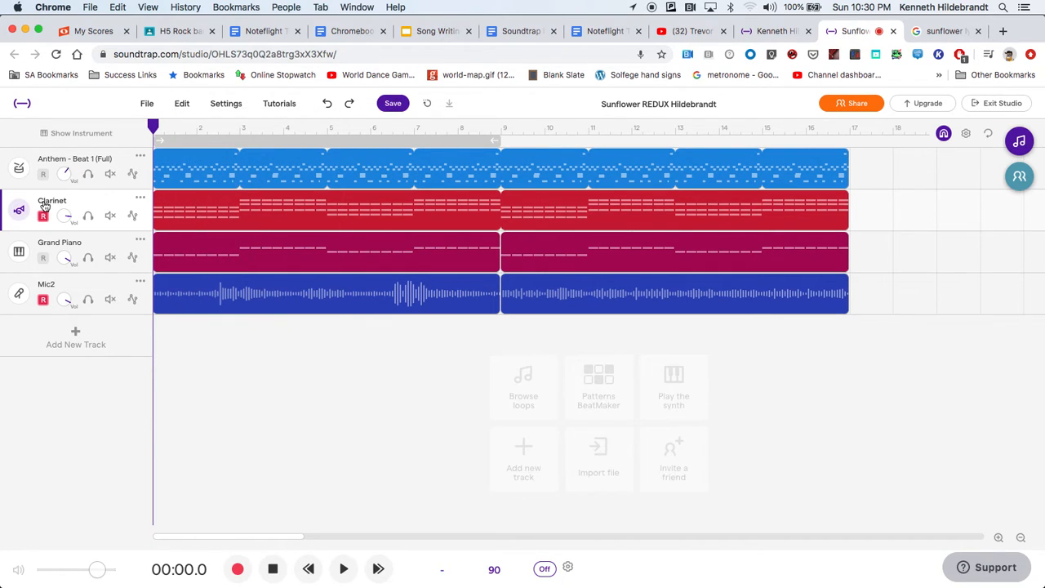
left_click(178, 106)
left_click(204, 126)
left_click(181, 105)
left_click(204, 155)
Disarm recording on the Clarinet track and listen to the Grand Piano track soloed from the beginning.
left_click(43, 217)
left_click(88, 257)
left_click(343, 568)
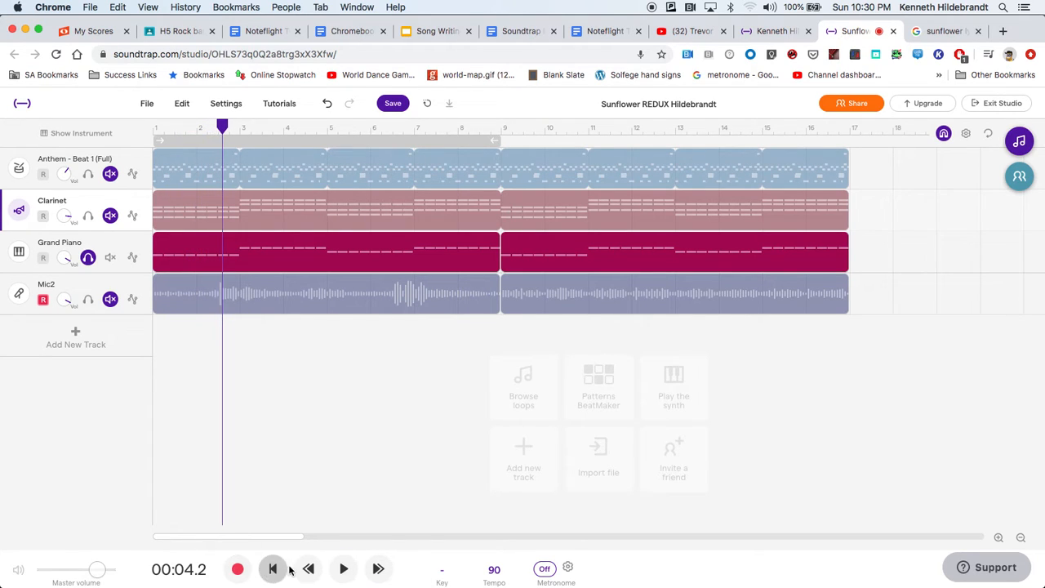
left_click(272, 568)
Preview the Upright Bass preset among the acoustic basses and apply it to the Grand Piano track.
left_click(19, 253)
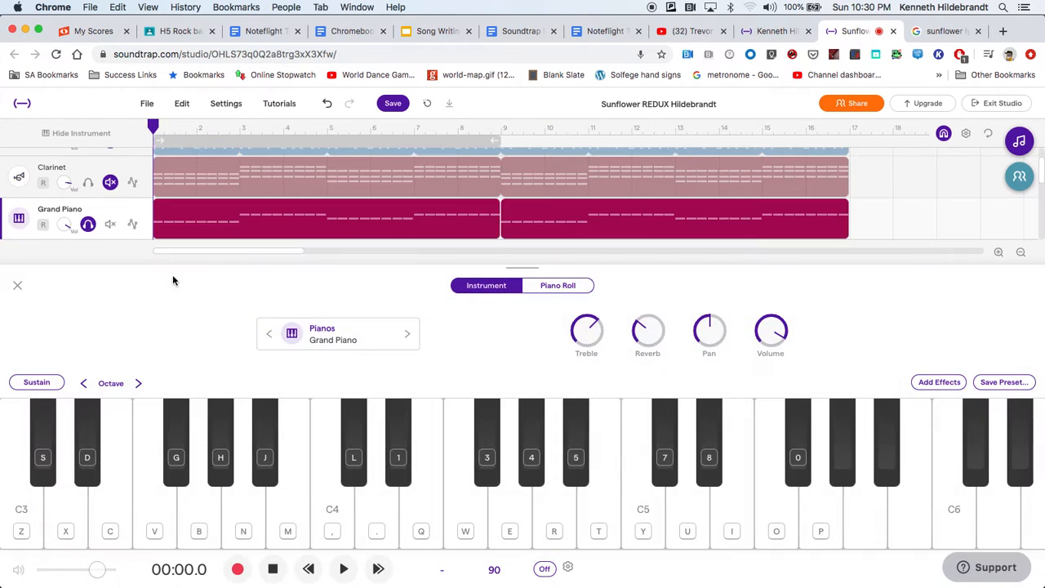
left_click(334, 346)
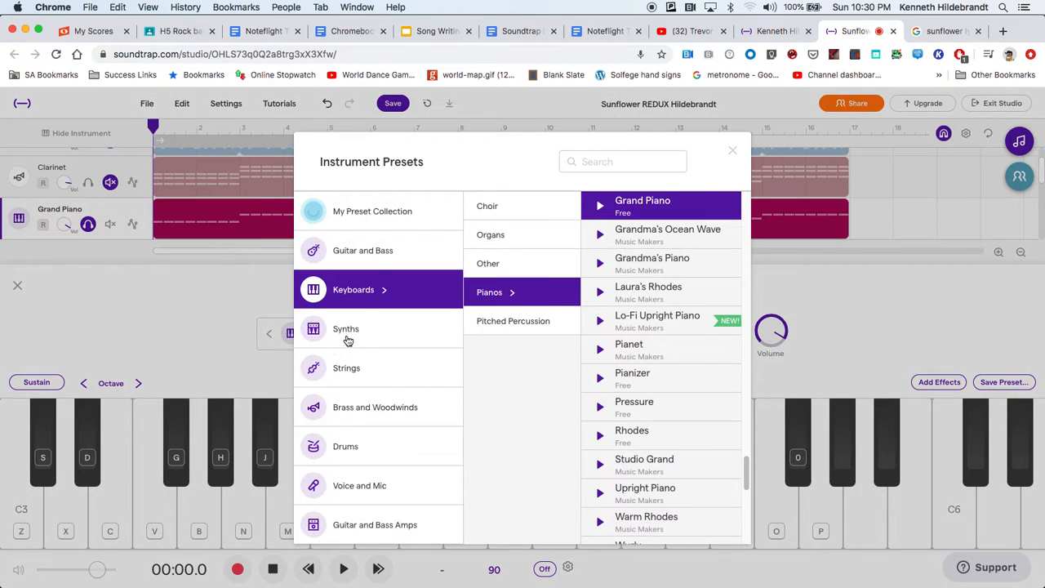
left_click(380, 245)
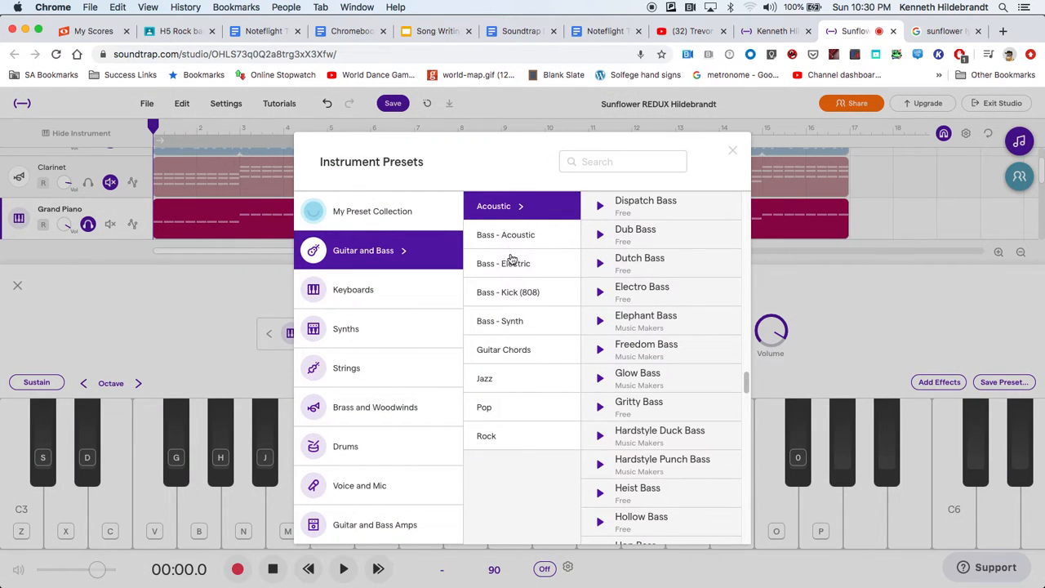
left_click(508, 235)
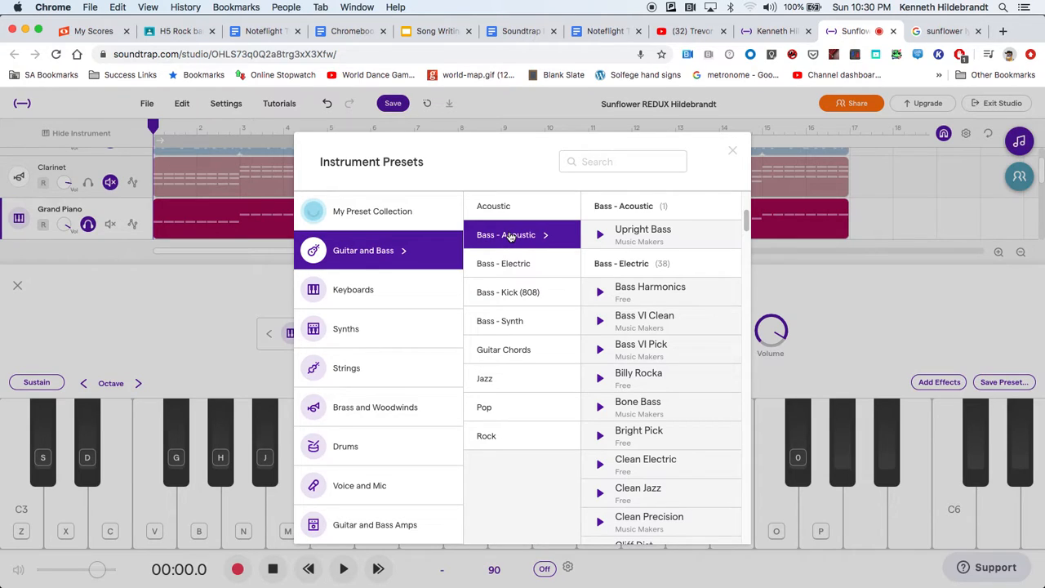
left_click(600, 235)
left_click(629, 235)
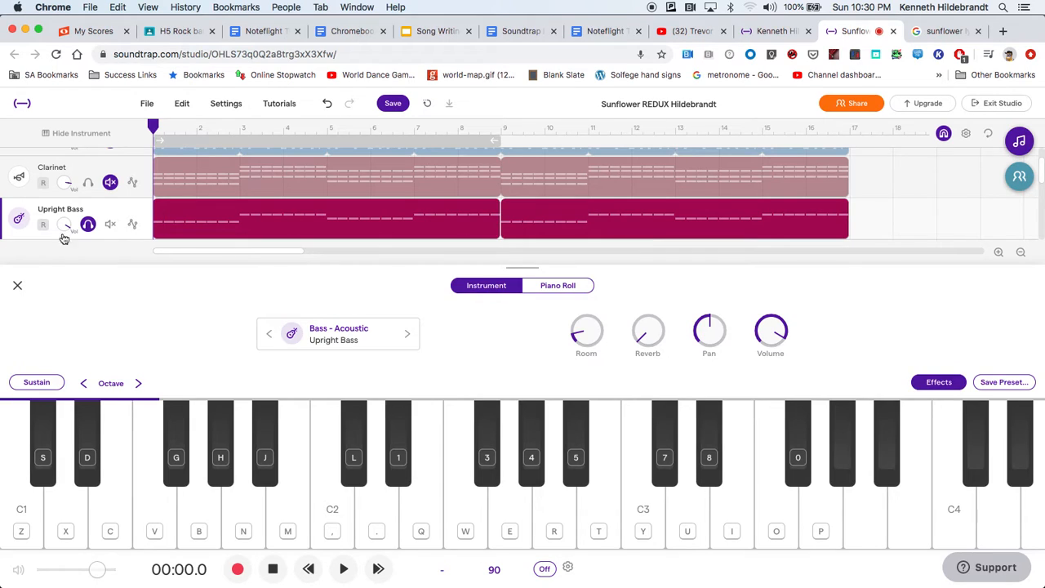
left_click(18, 285)
Listen to the soloed Upright Bass track, return the playhead to the beginning, and turn the track's solo off.
left_click(343, 568)
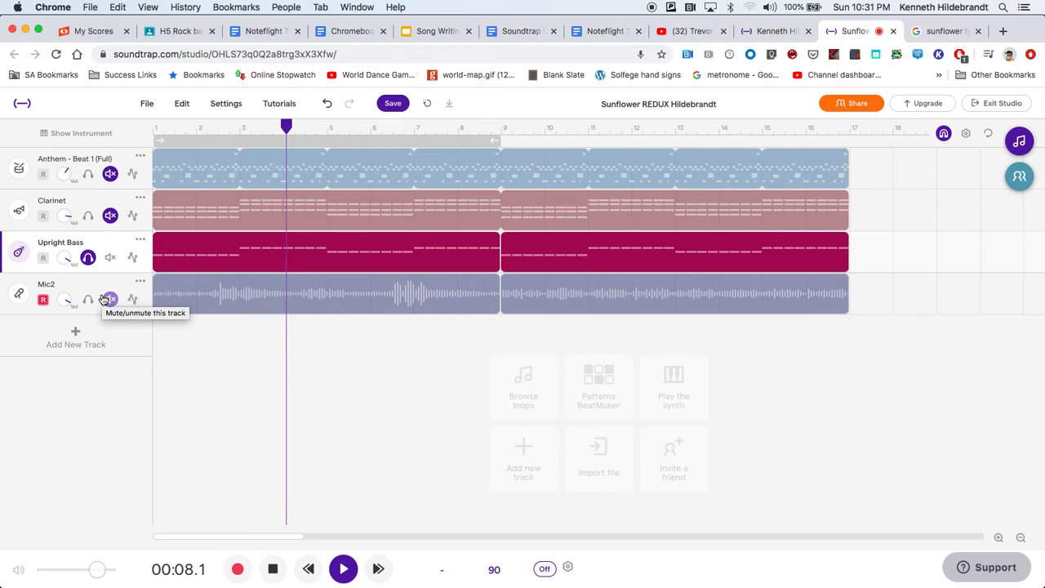
left_click(274, 568)
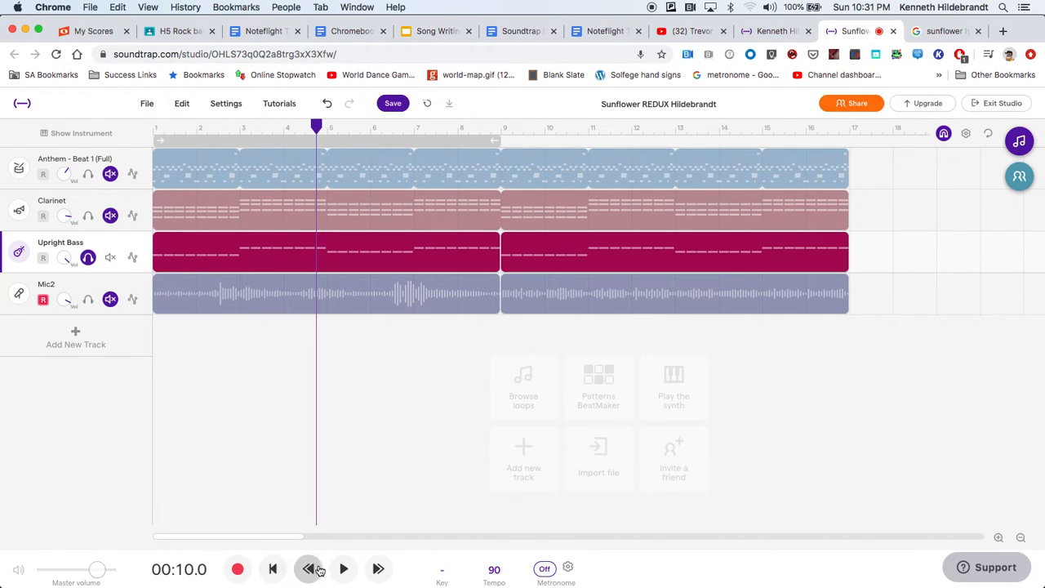
left_click(274, 569)
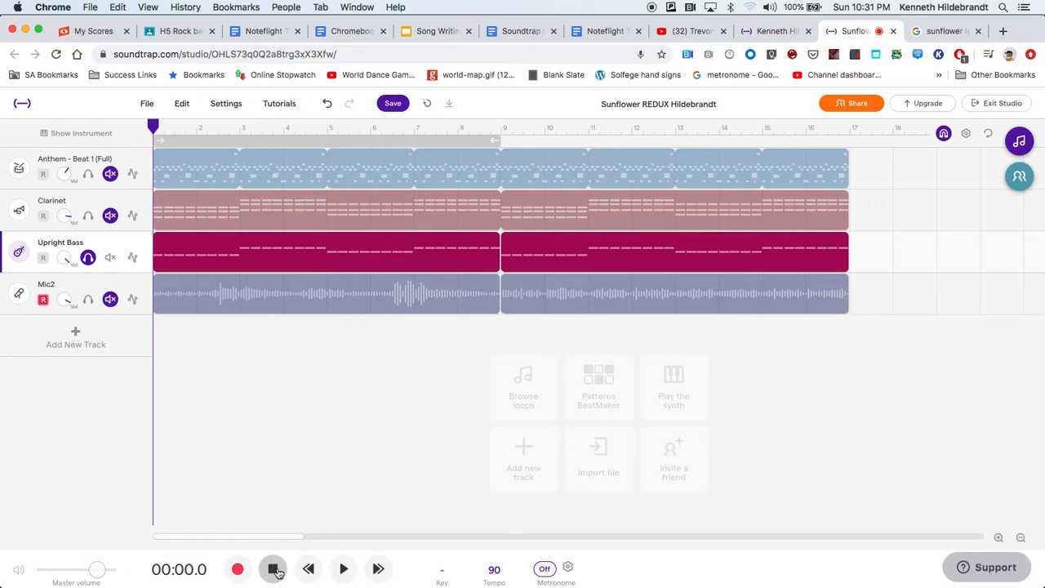
left_click(89, 258)
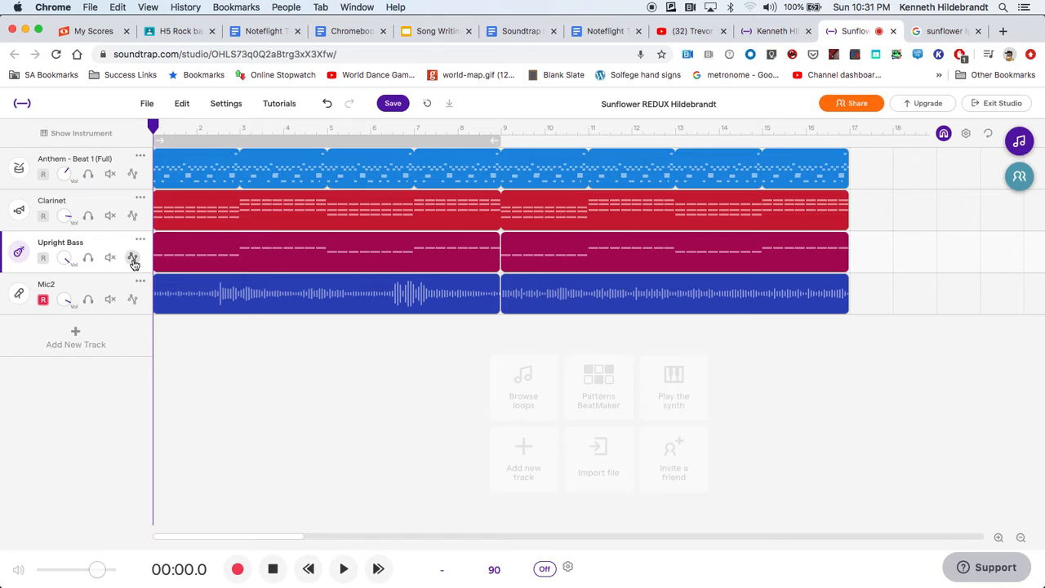
Add Pan automation to the Upright Bass track and draw a zigzag curve alternating low and high about every two bars from bar 2 to 16.
left_click(133, 259)
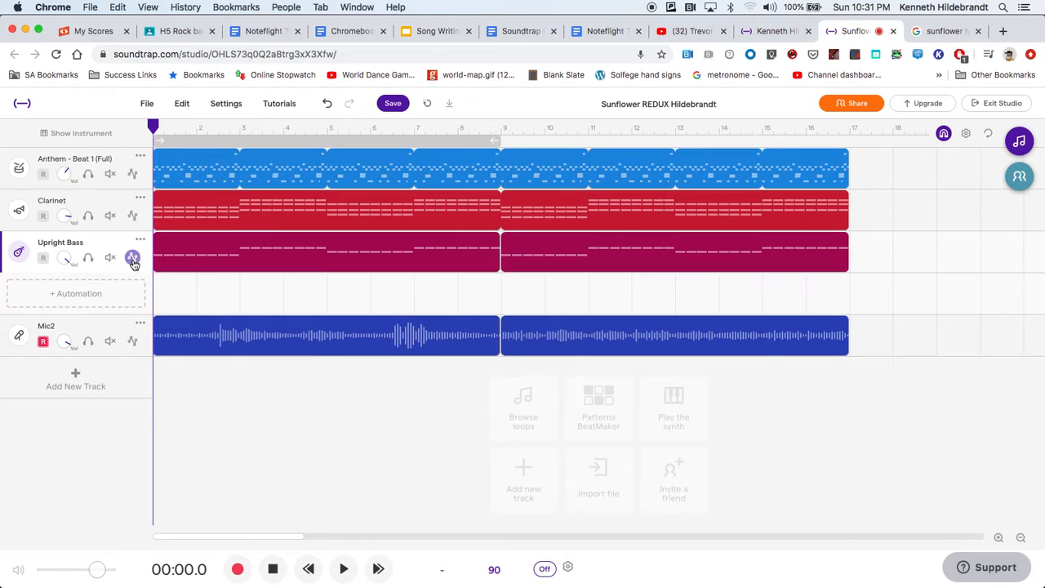
left_click(71, 297)
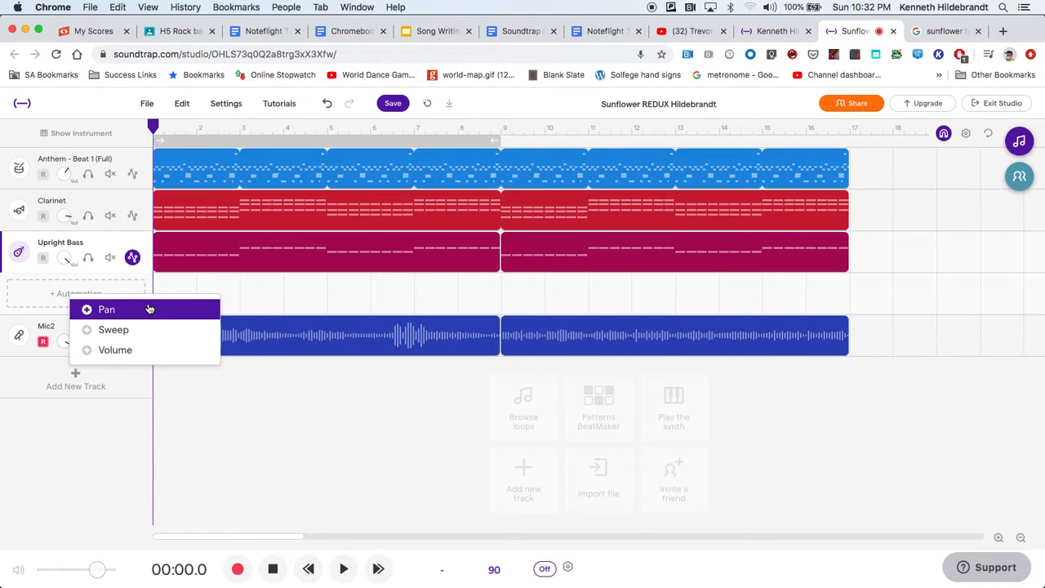
left_click(150, 308)
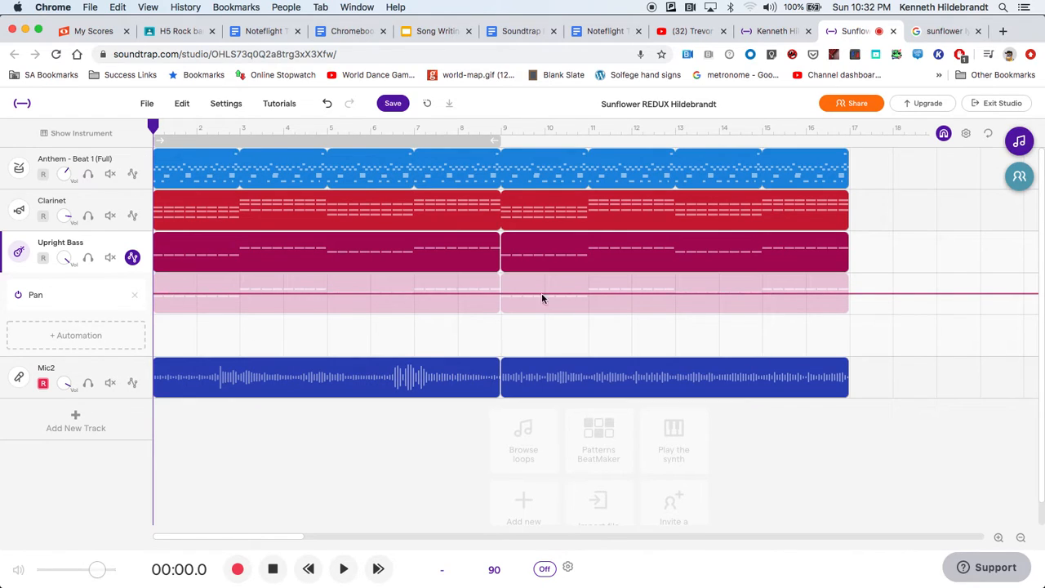
left_click_drag(185, 292, 191, 306)
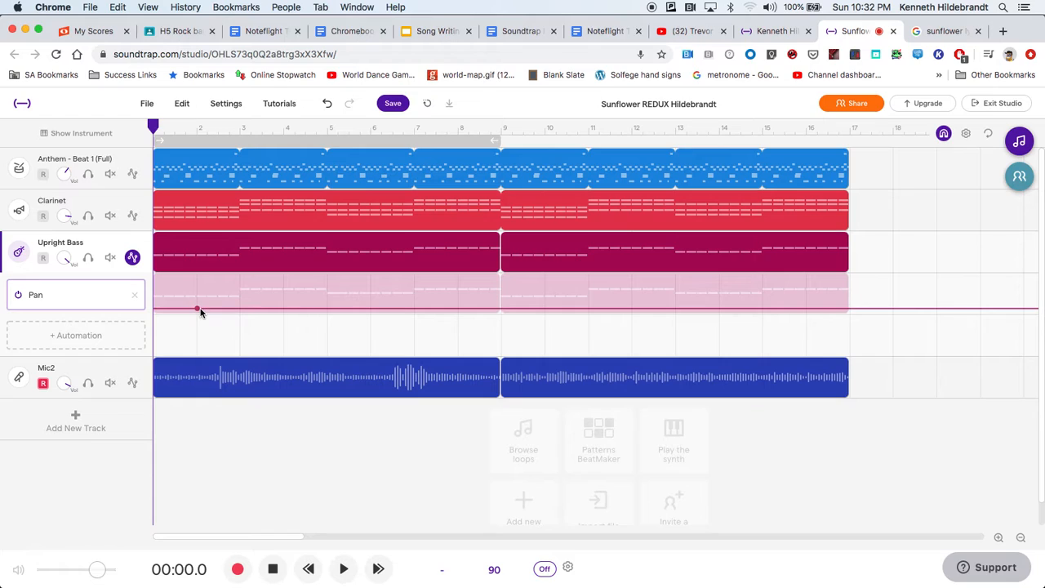
left_click(283, 308)
left_click_drag(283, 308, 283, 281)
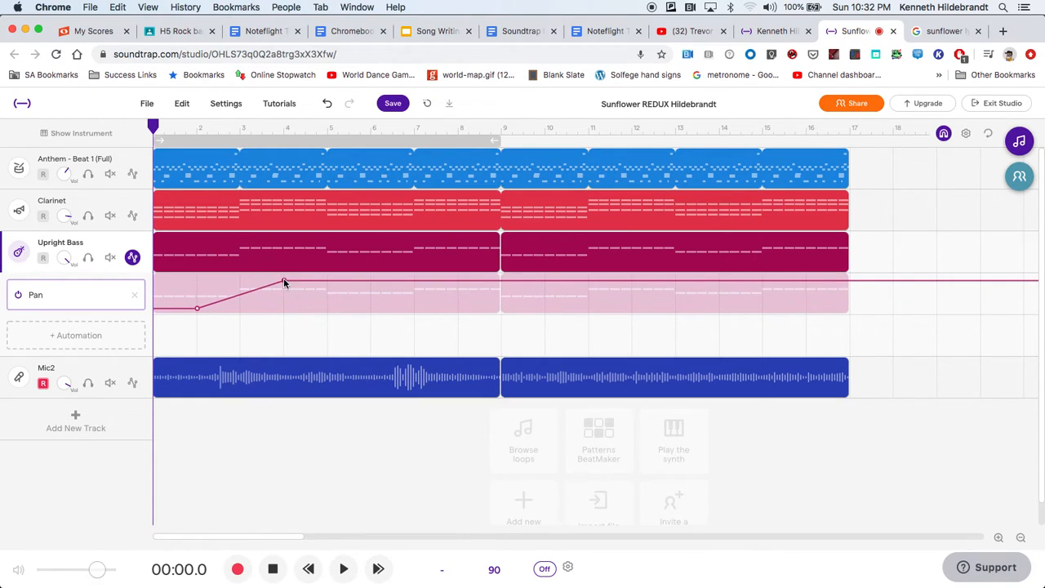
left_click_drag(384, 282, 381, 305)
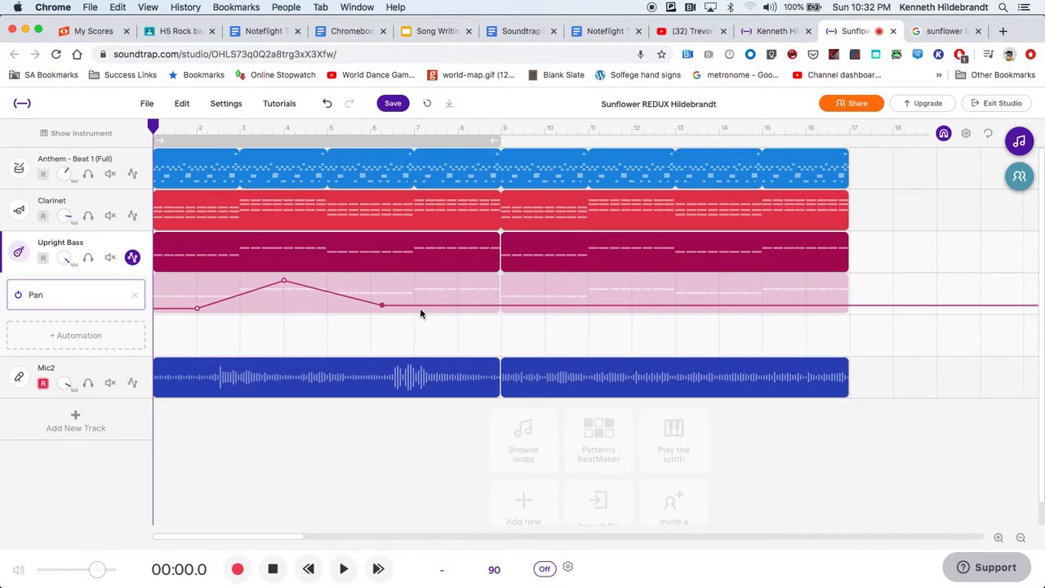
left_click_drag(457, 308, 459, 276)
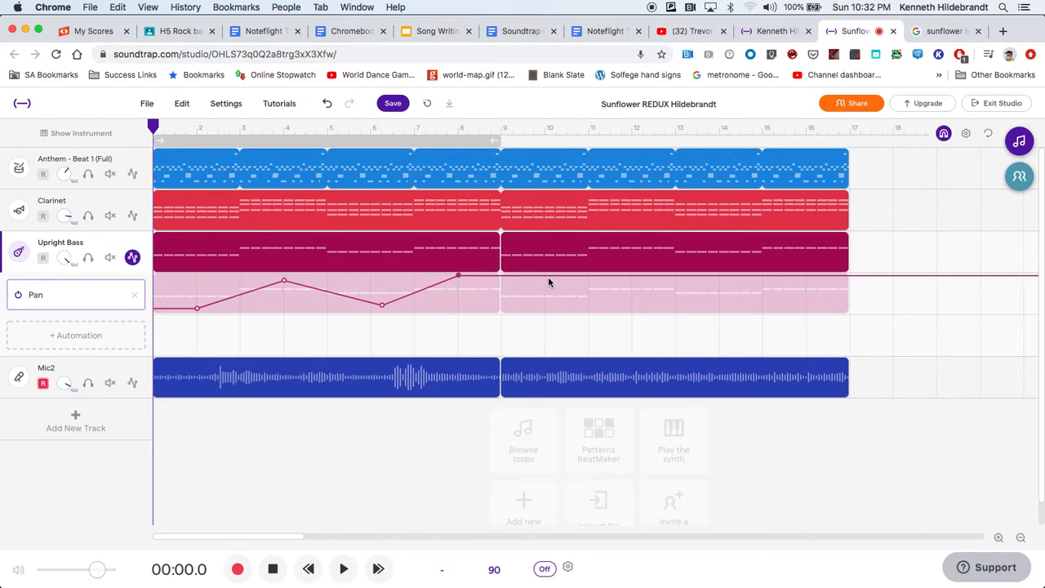
left_click_drag(548, 276, 546, 309)
left_click_drag(637, 309, 631, 280)
left_click_drag(734, 279, 735, 312)
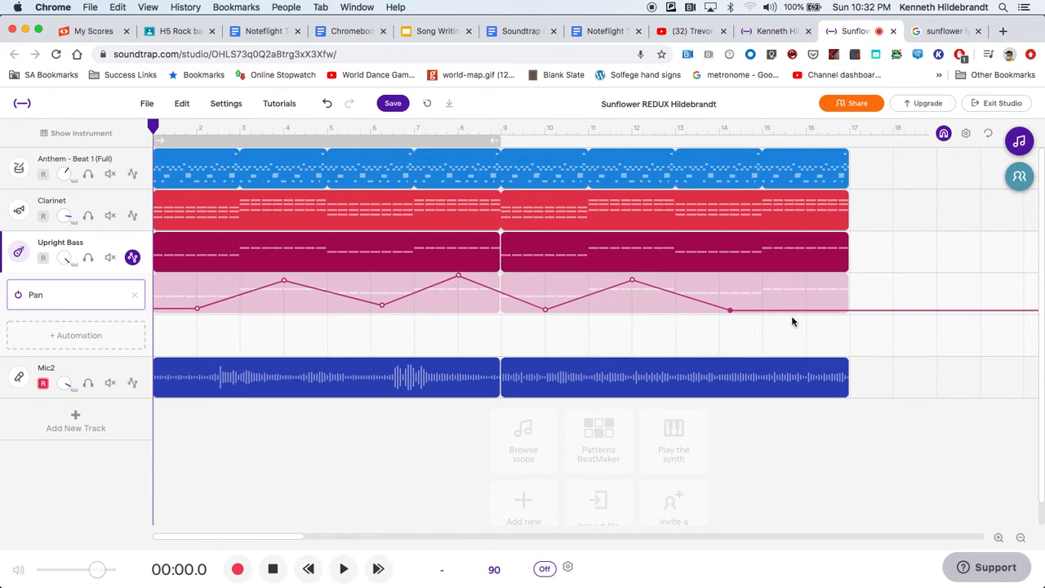
left_click_drag(811, 310, 816, 276)
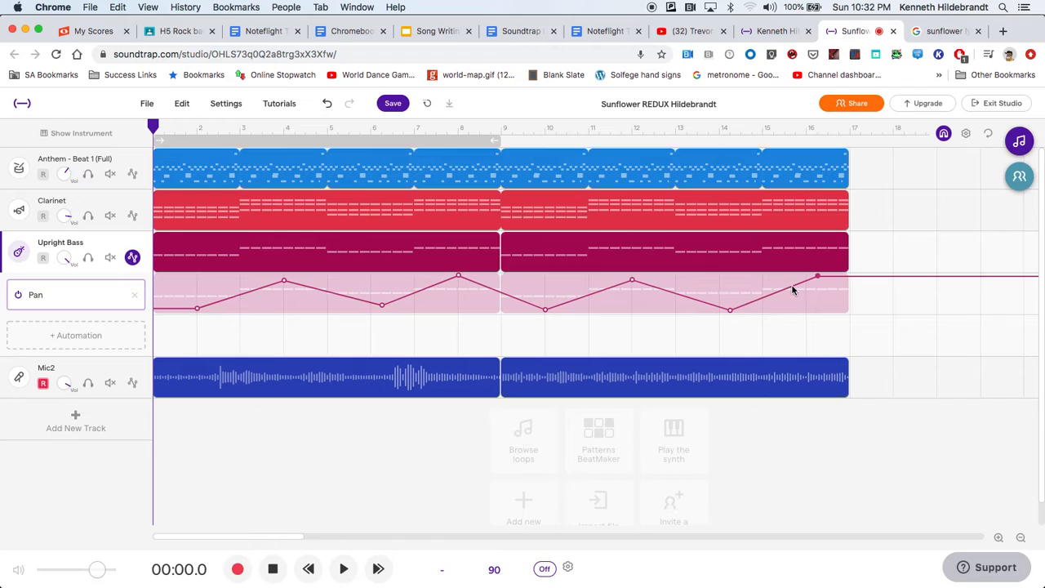
Add Muffled Sweep automation to the Upright Bass, rising from its lowest near bar 1 to high at bar 9, level until bar 13, falling by bar 17.
left_click(61, 338)
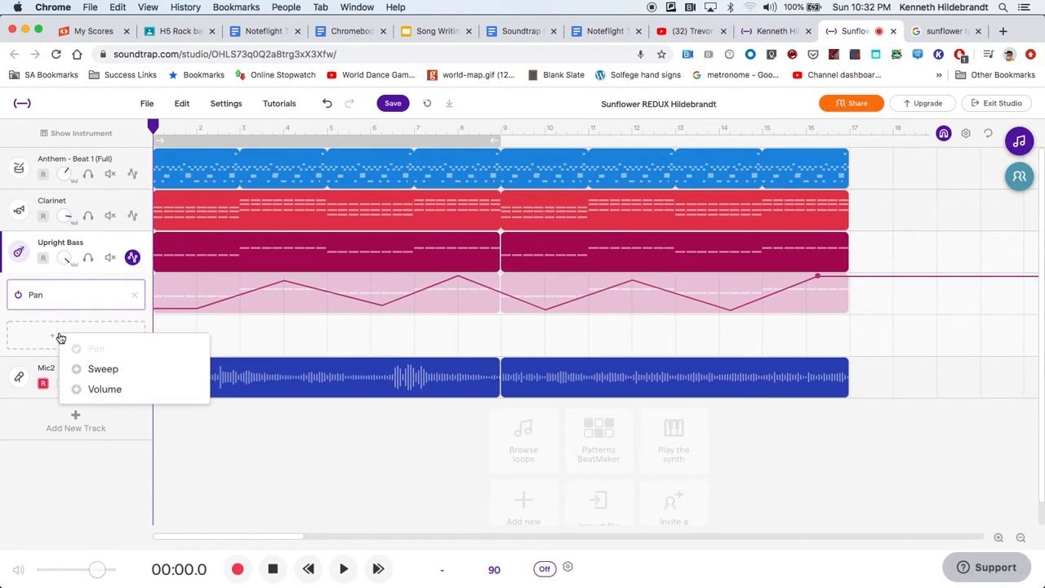
left_click(90, 368)
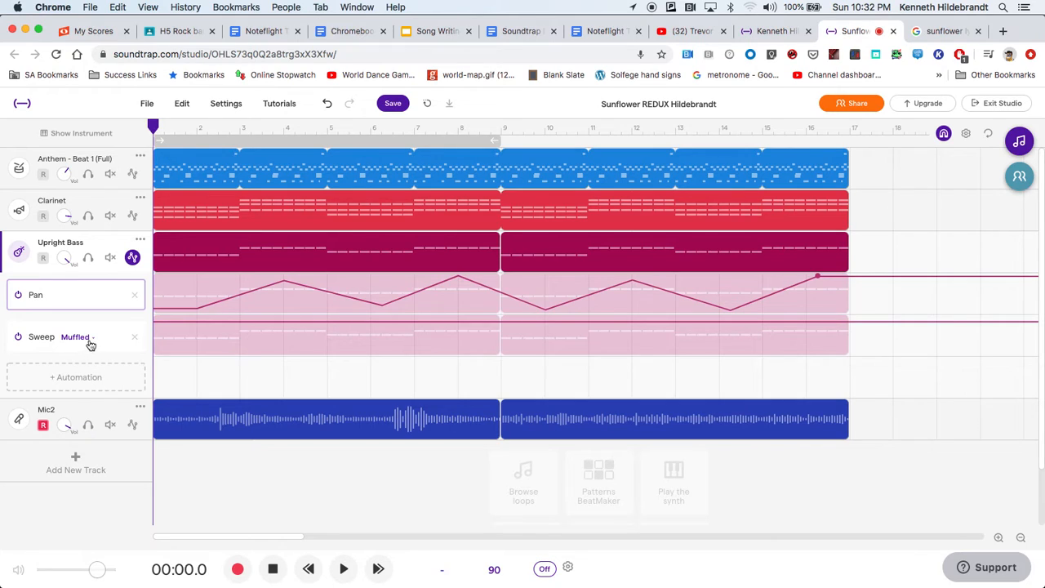
left_click(91, 338)
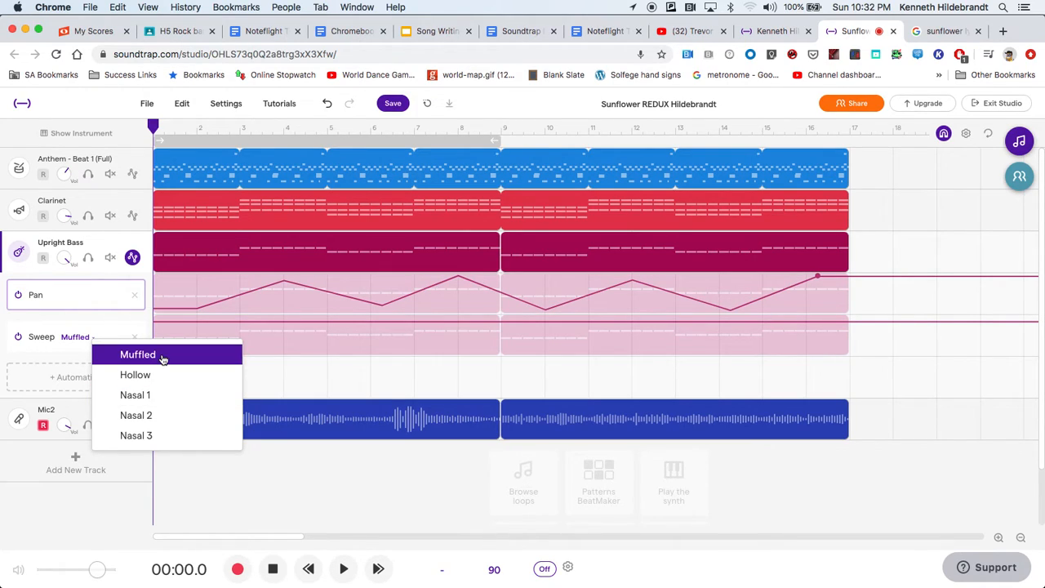
left_click(162, 357)
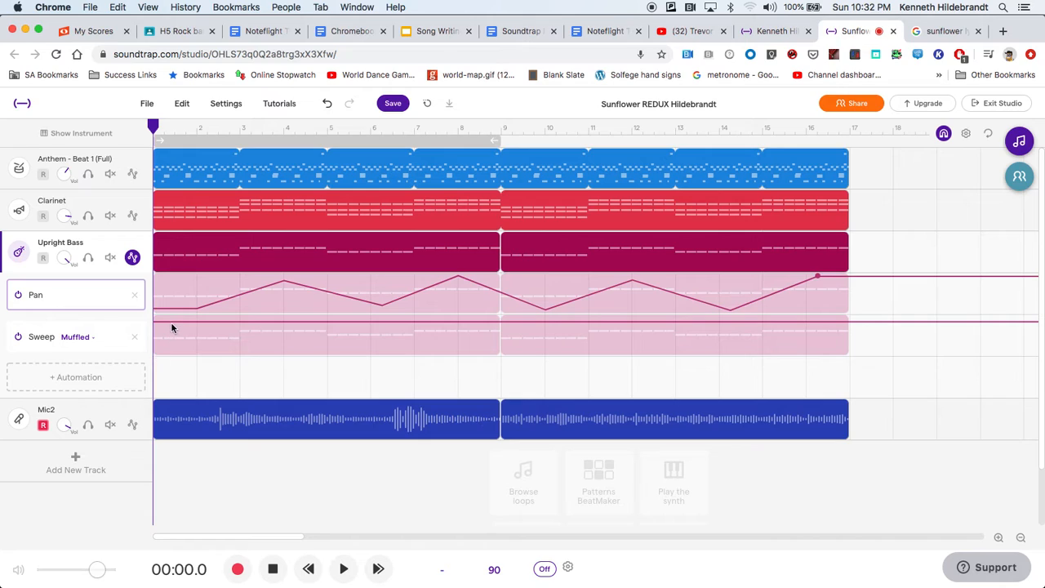
left_click_drag(168, 323, 165, 352)
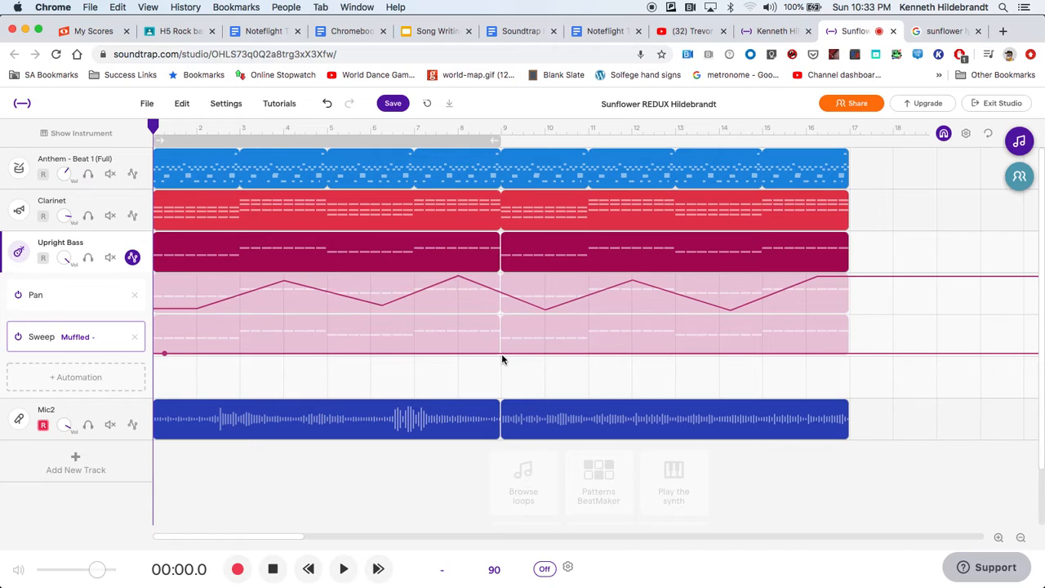
left_click_drag(501, 353, 501, 317)
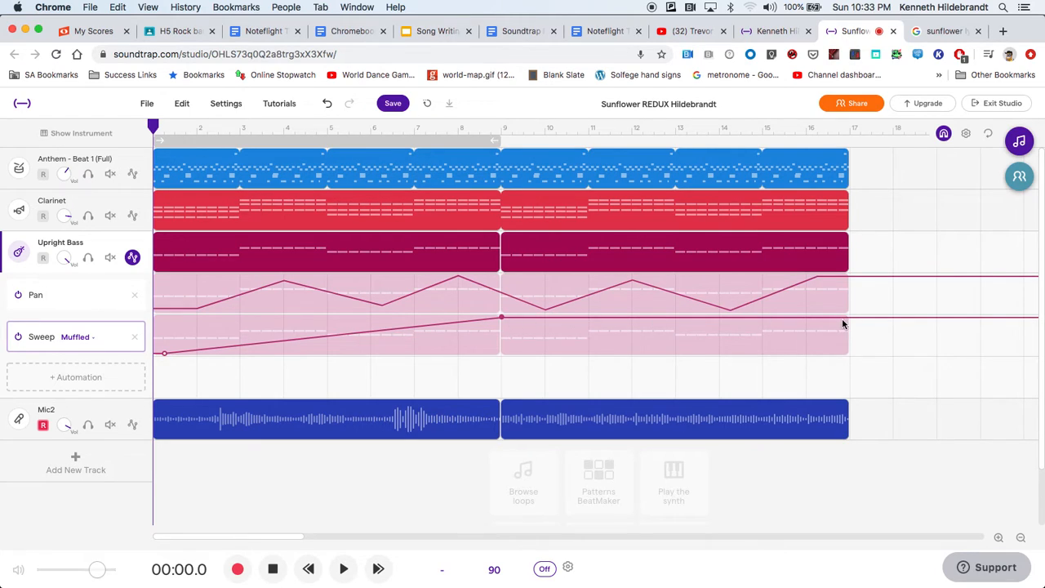
left_click(677, 318)
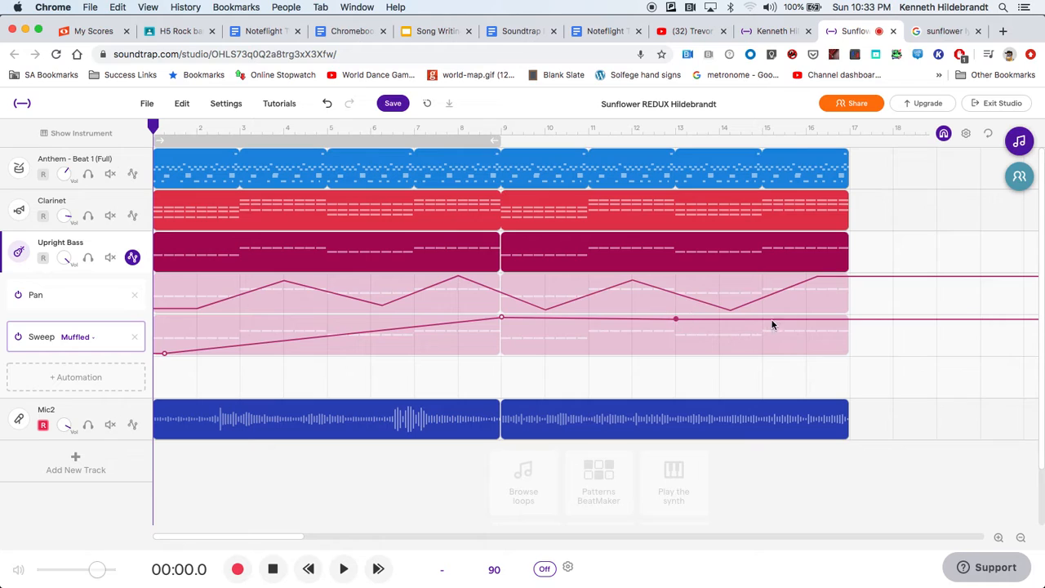
left_click_drag(837, 325, 840, 354)
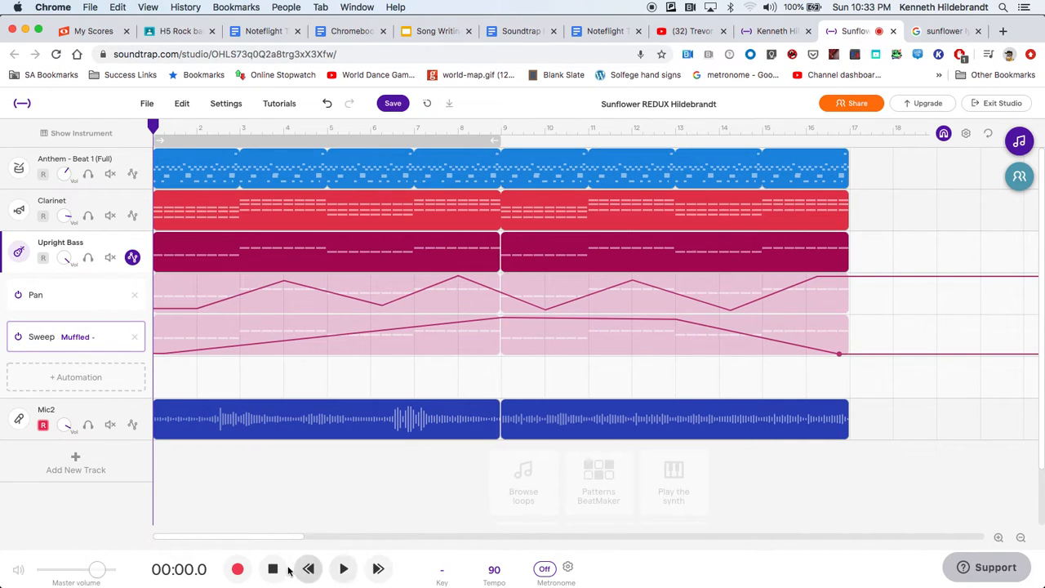
Solo the Upright Bass track and listen to it, and raise the Sweep curve's first and last points to about mid-height.
left_click(87, 258)
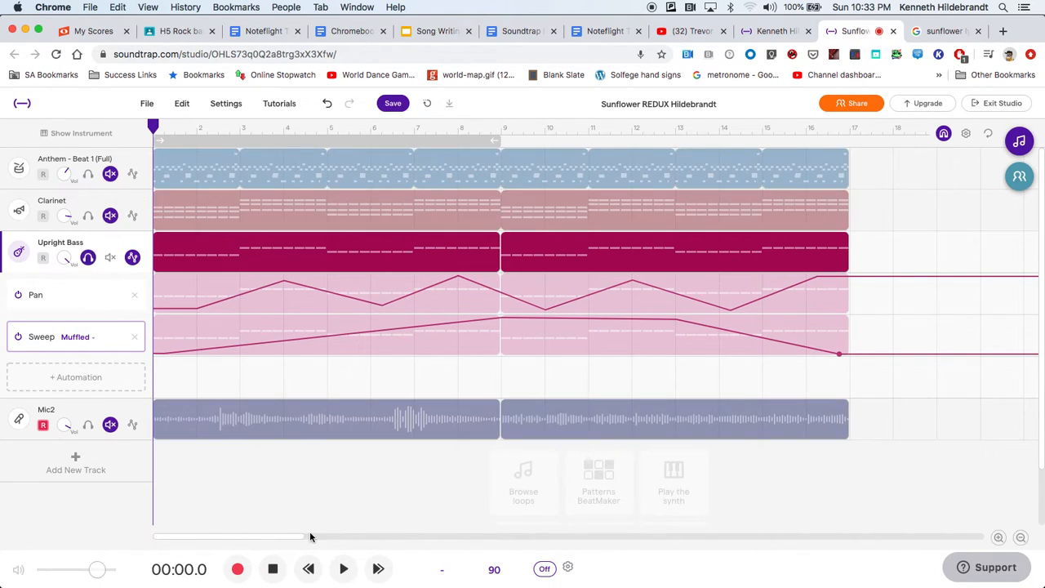
left_click(343, 569)
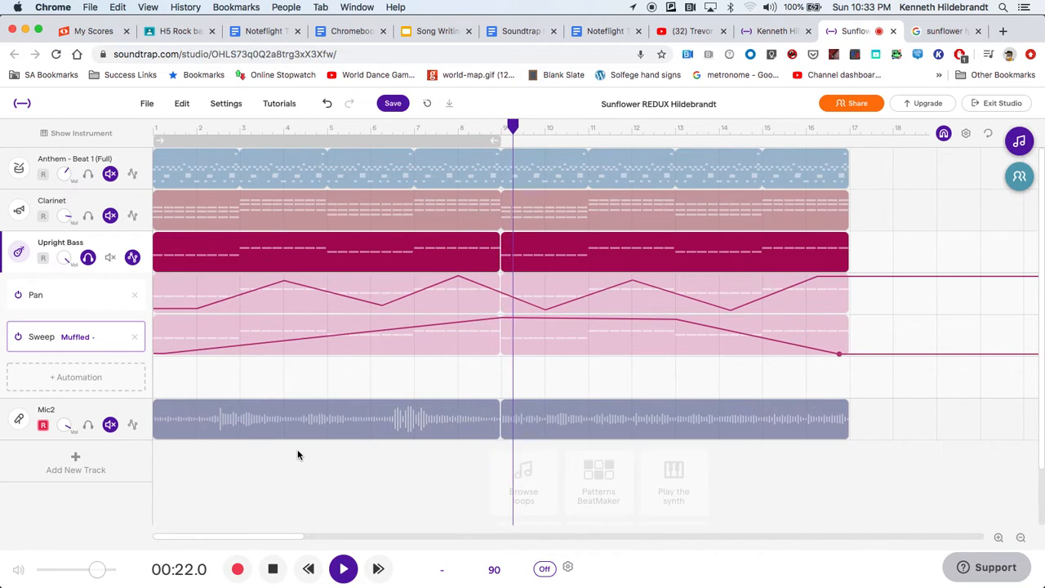
left_click(274, 571)
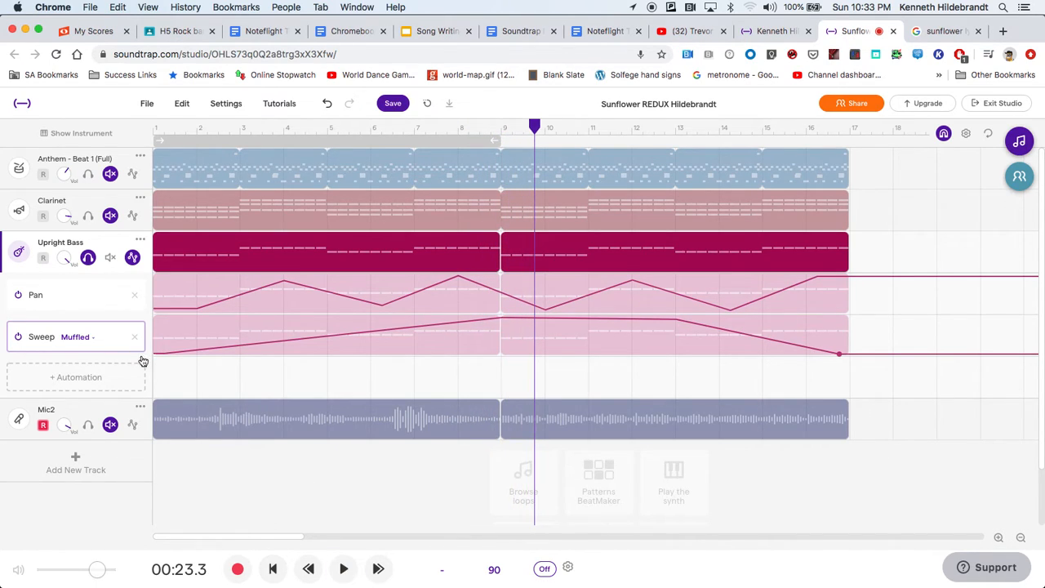
left_click_drag(162, 354, 164, 337)
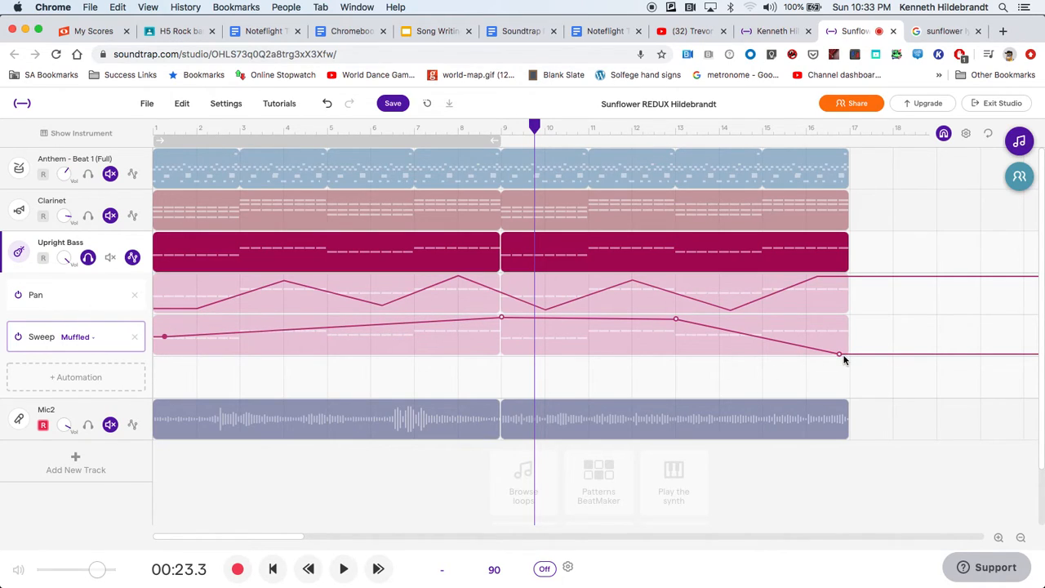
left_click_drag(841, 356, 839, 332)
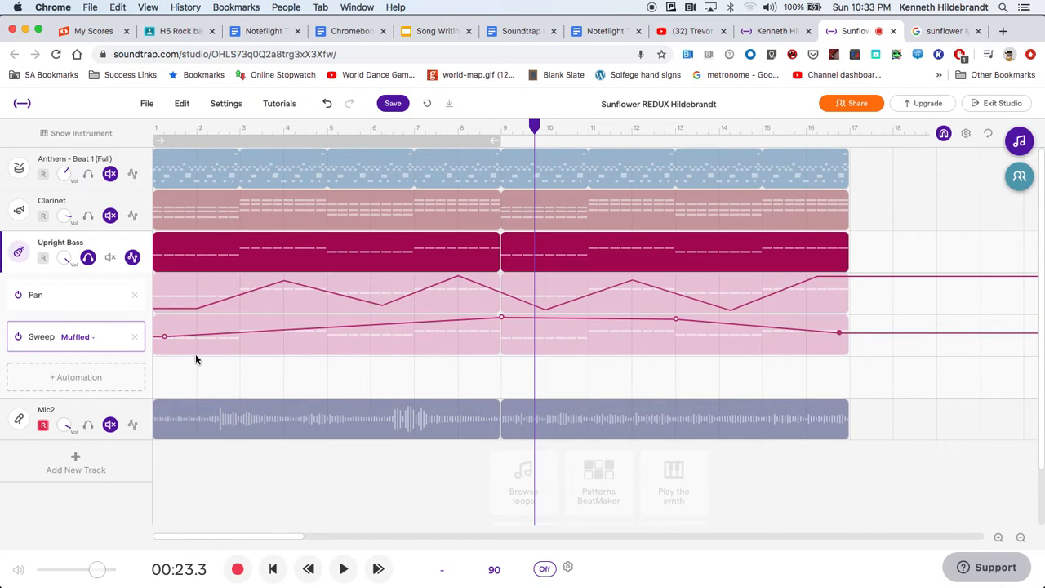
Add Volume automation to the Upright Bass track, rising from about mid-height late in bar 2 to its highest level at bar 9.
left_click(99, 381)
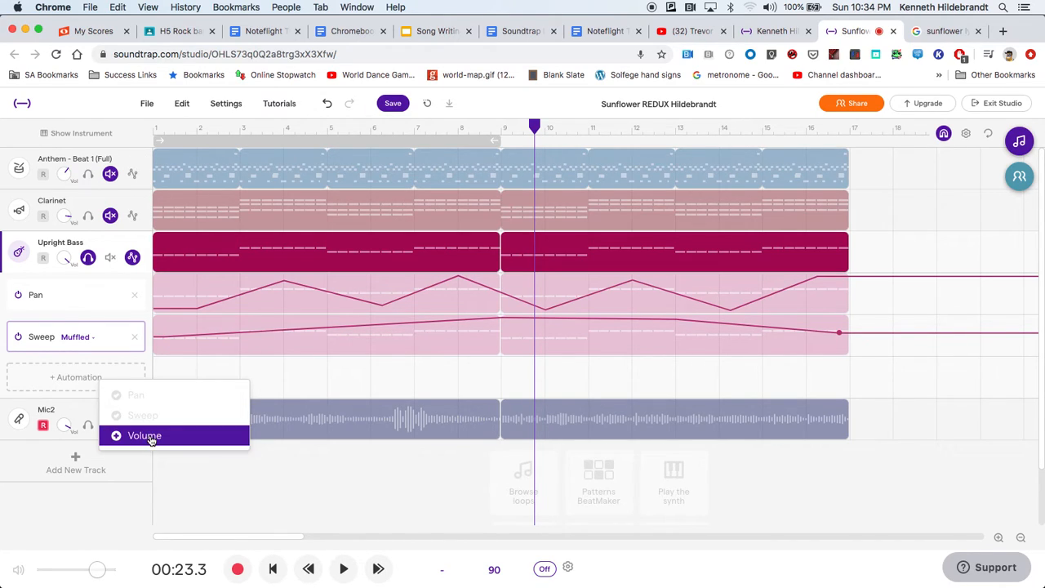
left_click(122, 435)
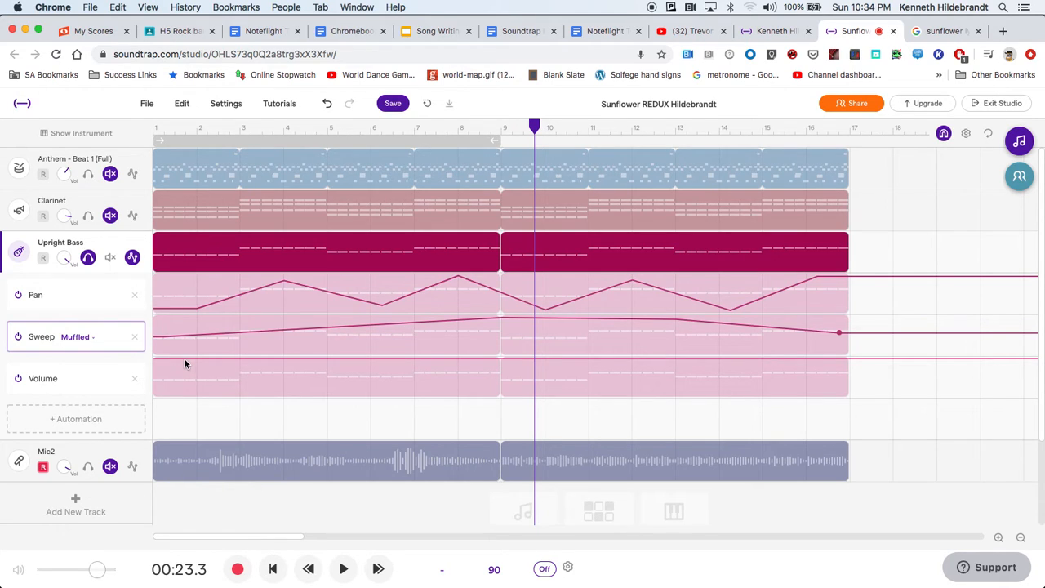
left_click_drag(232, 359, 235, 379)
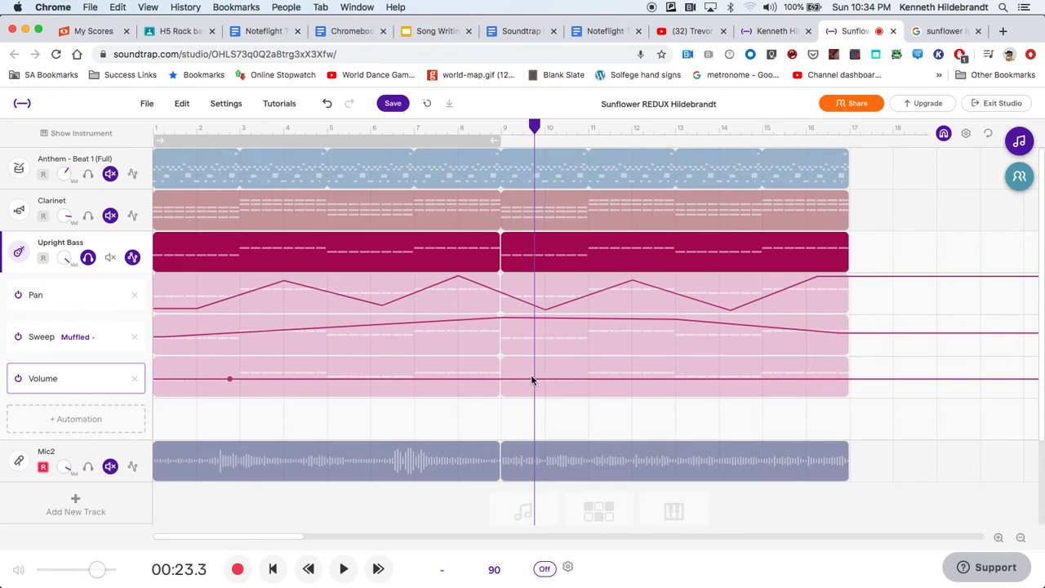
left_click_drag(531, 379, 499, 356)
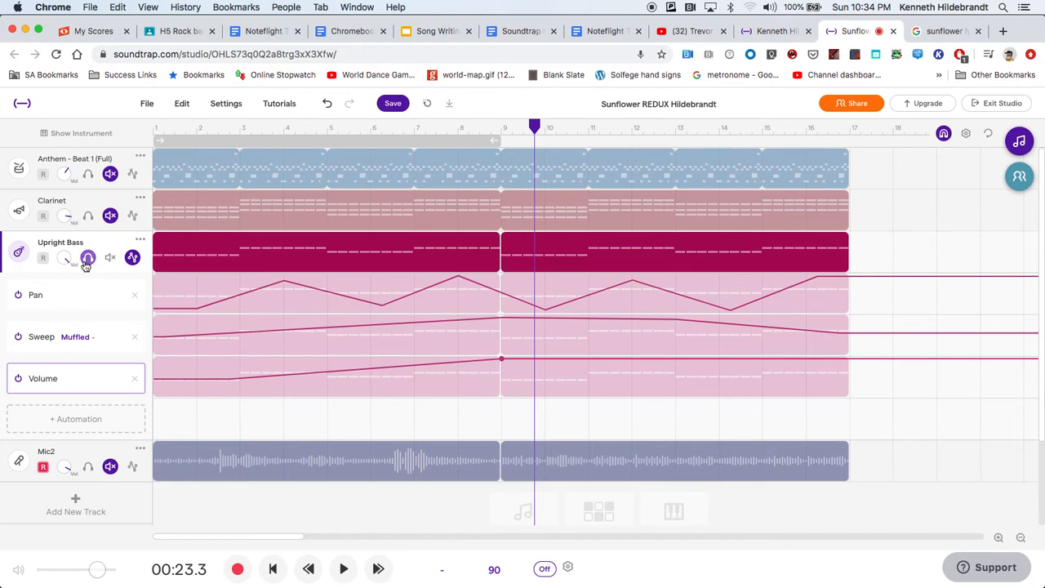
Delete the Pan automation from the Upright Bass track, keeping its Sweep and Volume automation.
left_click(133, 258)
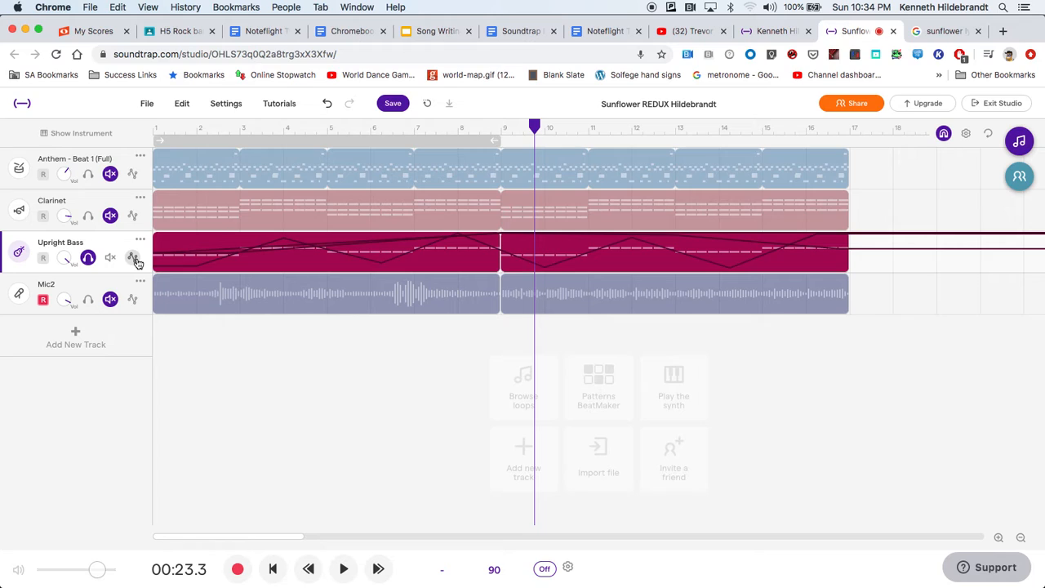
left_click(134, 258)
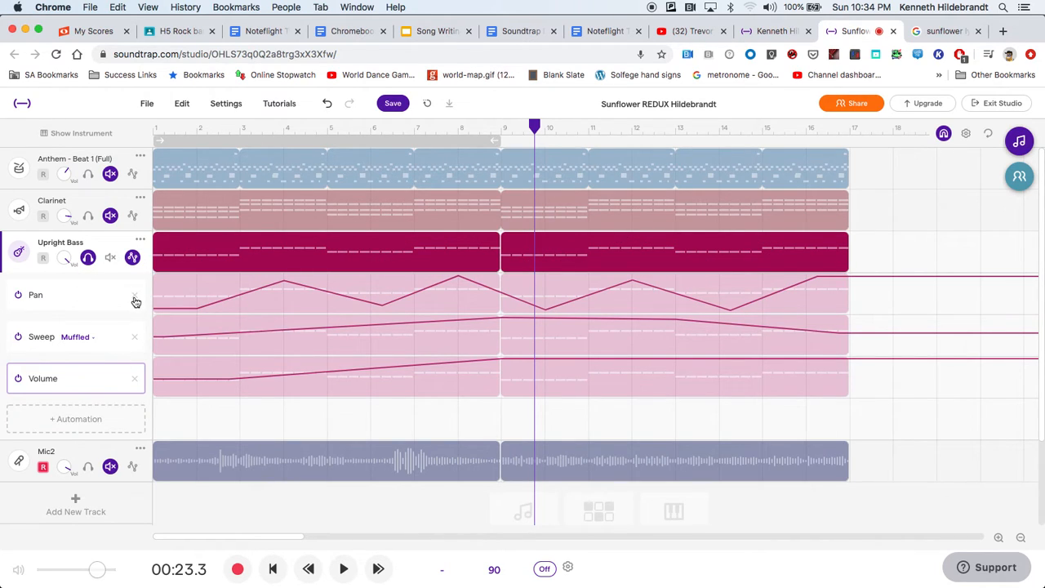
left_click(21, 297)
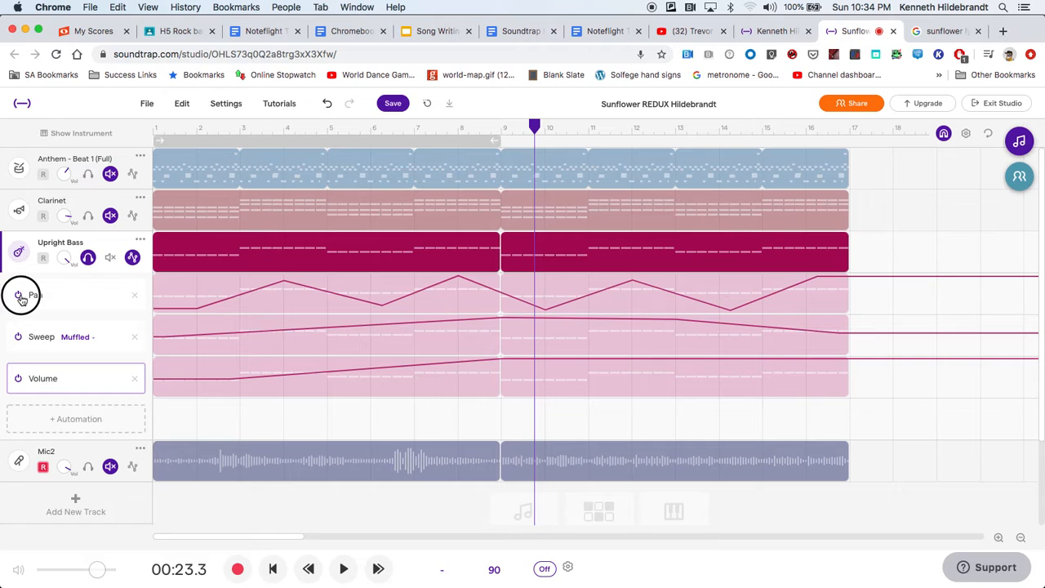
left_click(135, 296)
left_click(573, 389)
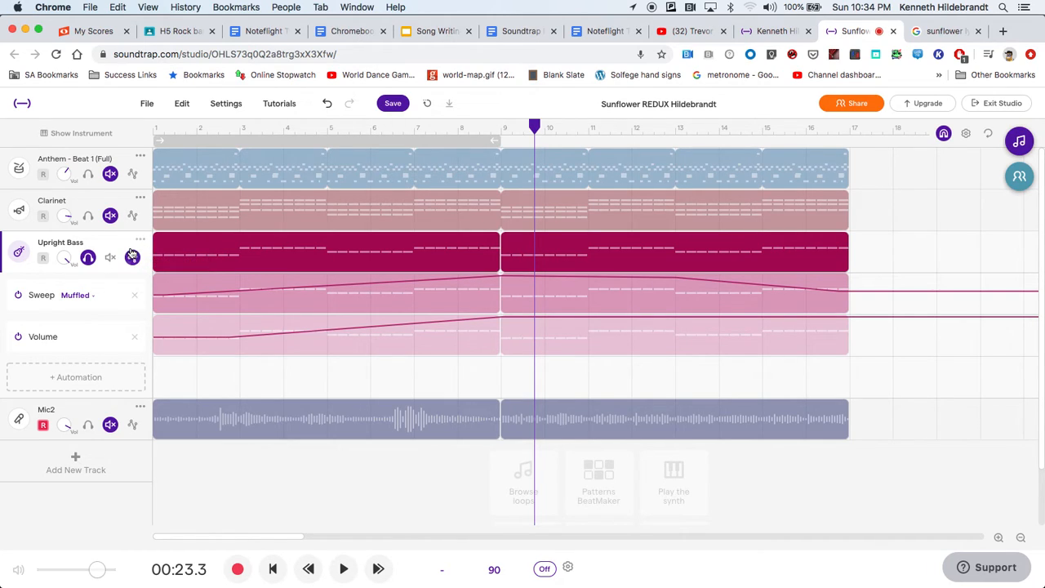
Unsolo the Upright Bass track and play the full mix from the beginning.
left_click(88, 258)
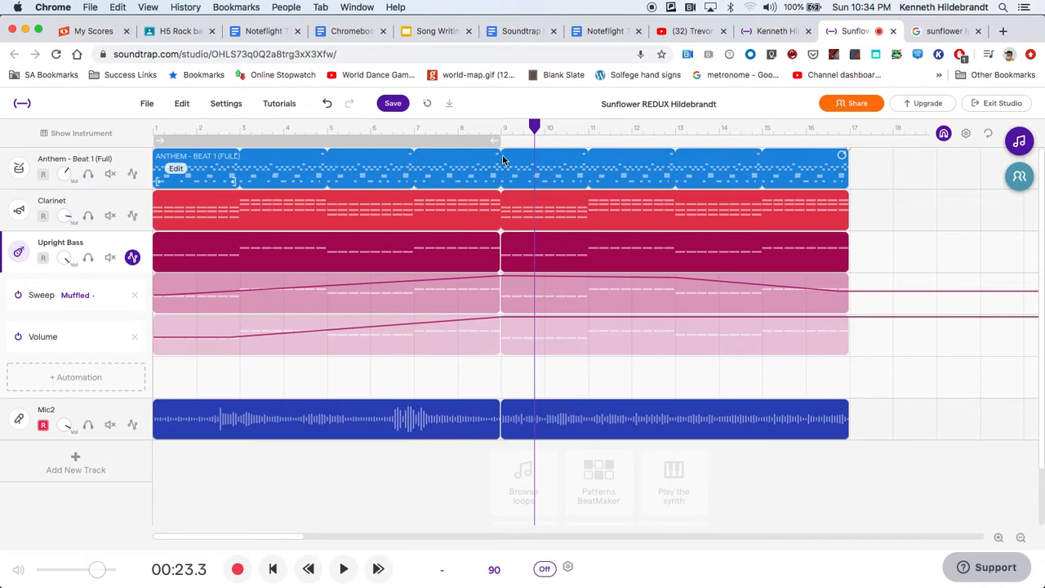
left_click(236, 168)
left_click(156, 164)
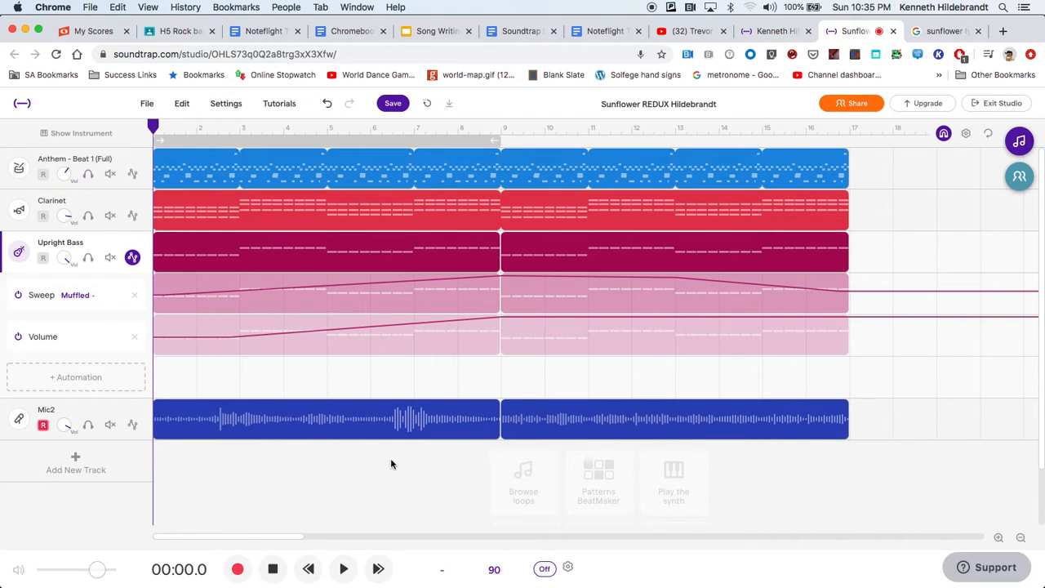
left_click(343, 569)
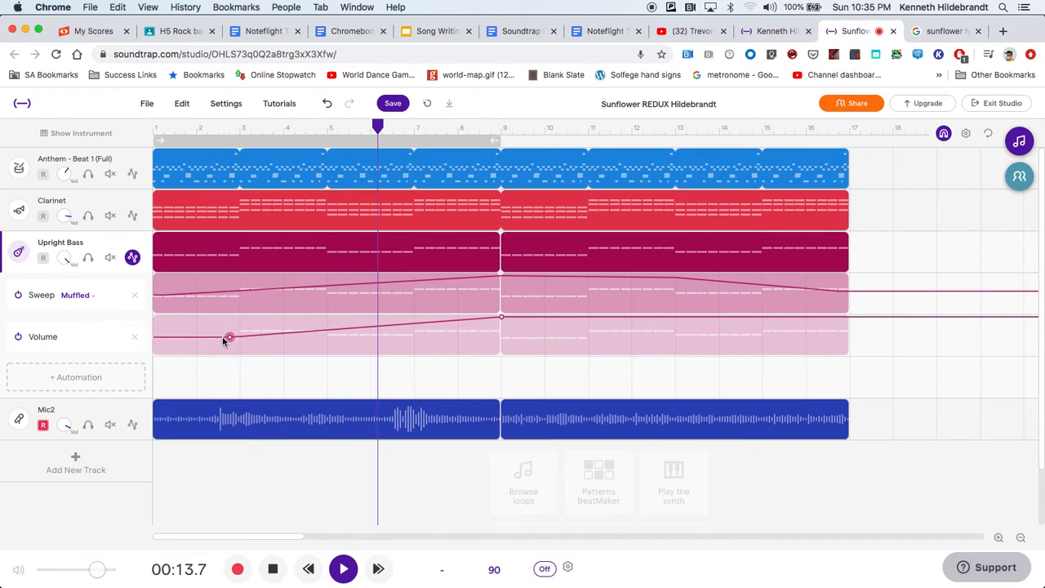
Raise the first point of the Upright Bass Volume curve to about three-quarters height, and return the stopped playback to the start.
mouse_move(226, 337)
left_mouse_down()
mouse_move(217, 327)
mouse_move(228, 327)
left_mouse_up()
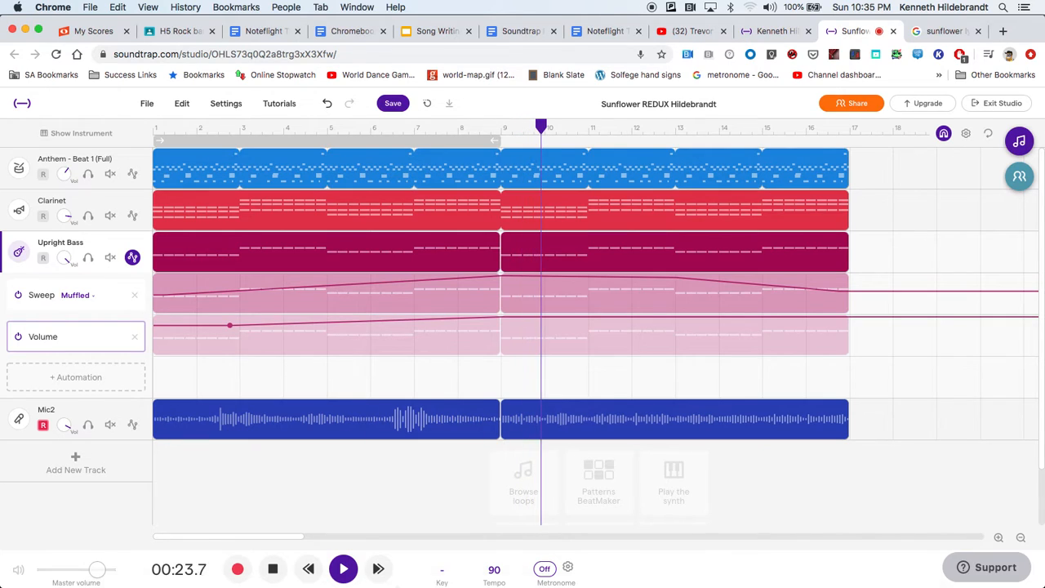
left_click(274, 569)
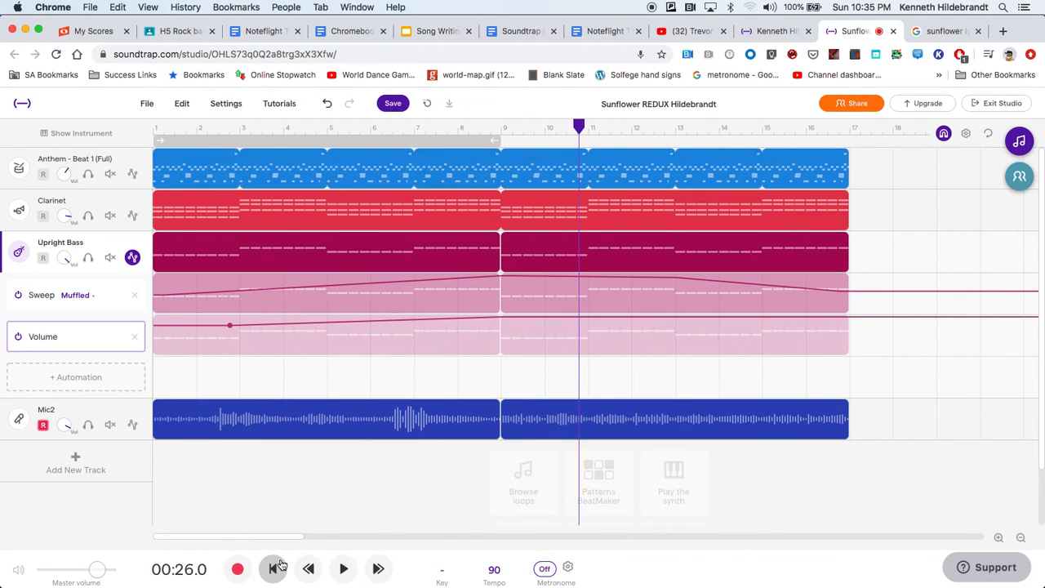
left_click(276, 568)
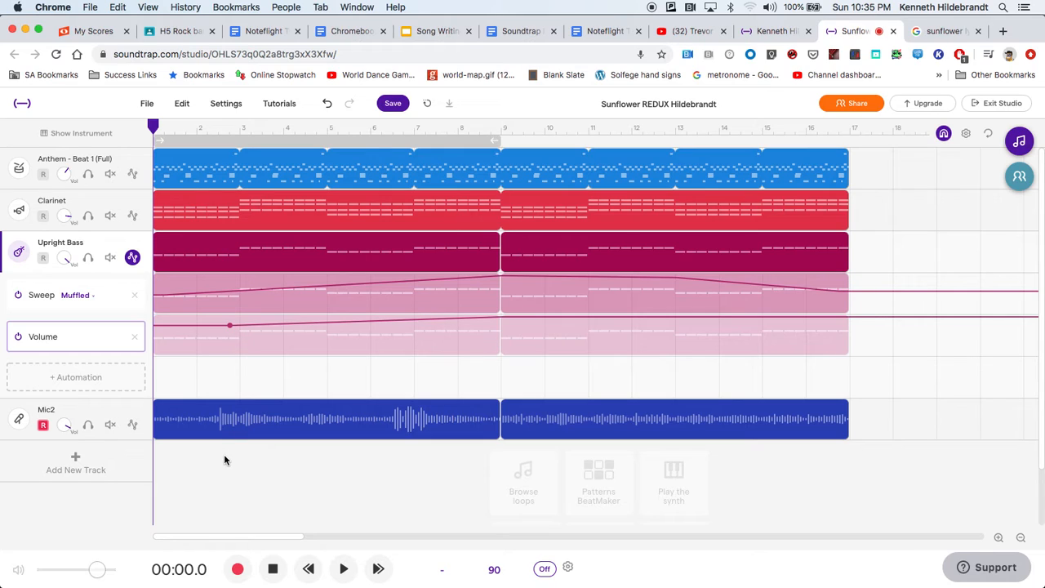
Change the Mic2 track's voice preset to Church.
left_click(17, 421)
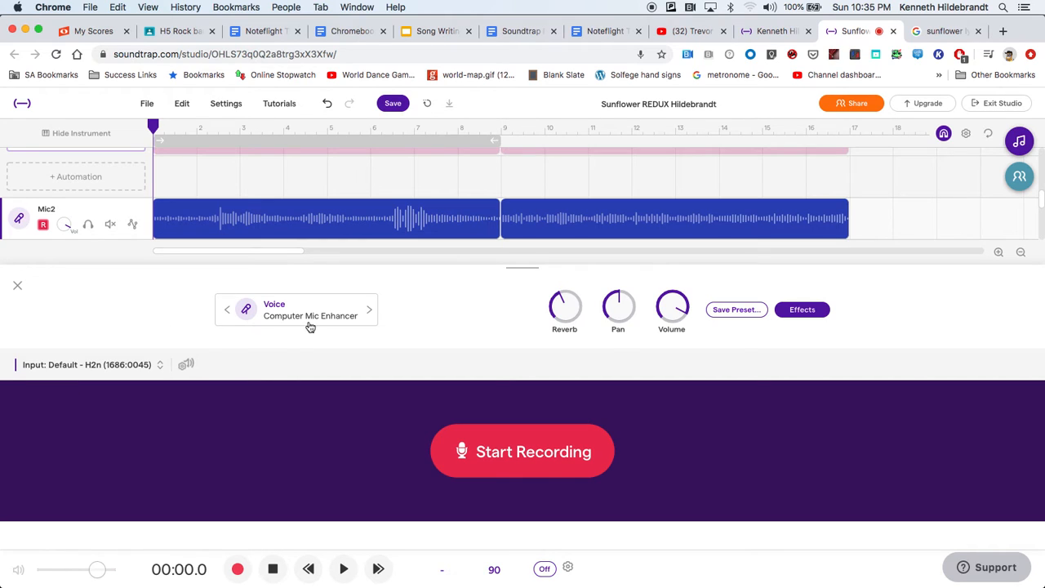
left_click(16, 287)
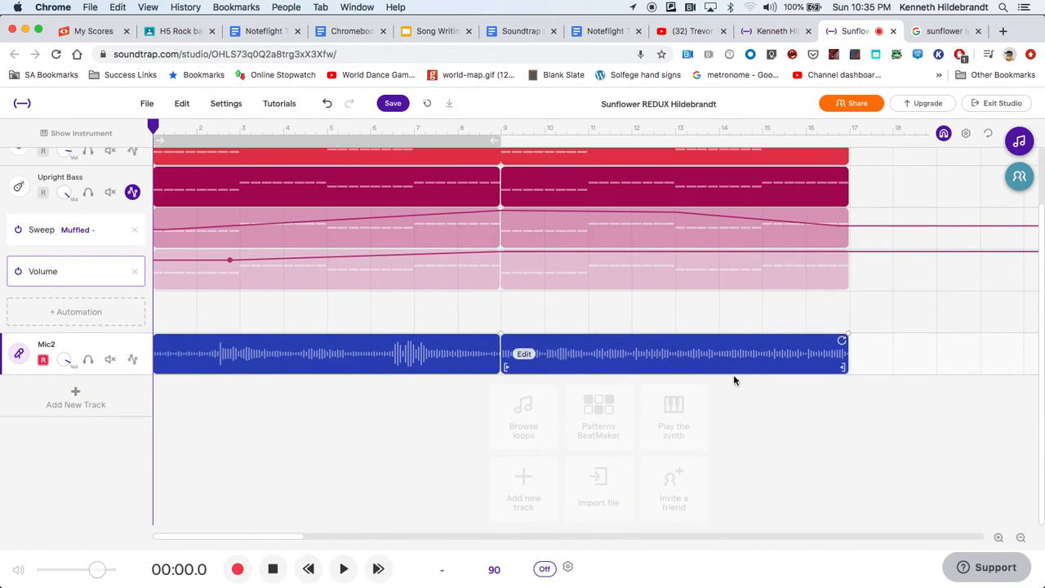
left_click(23, 355)
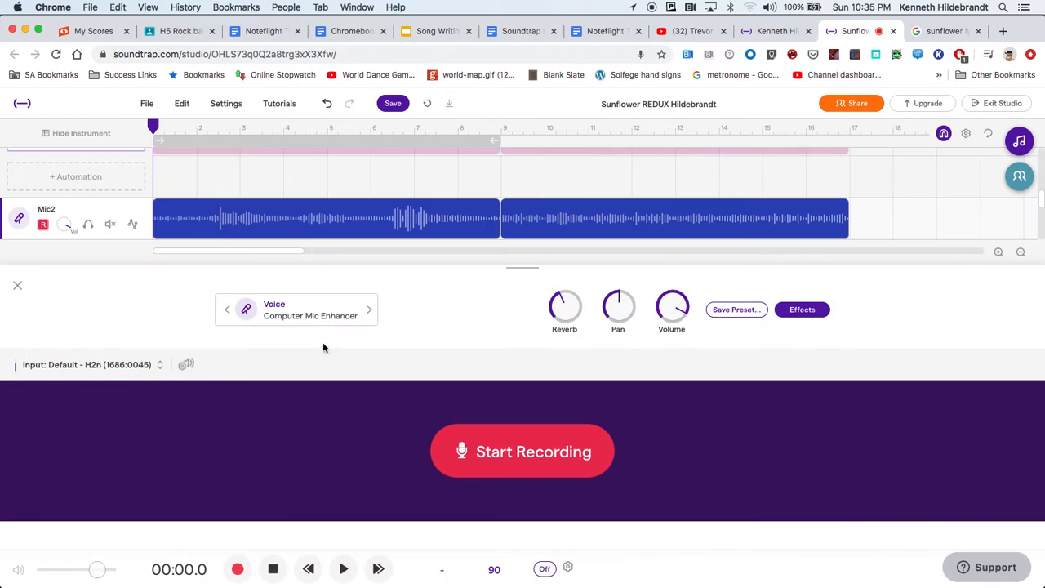
left_click(307, 314)
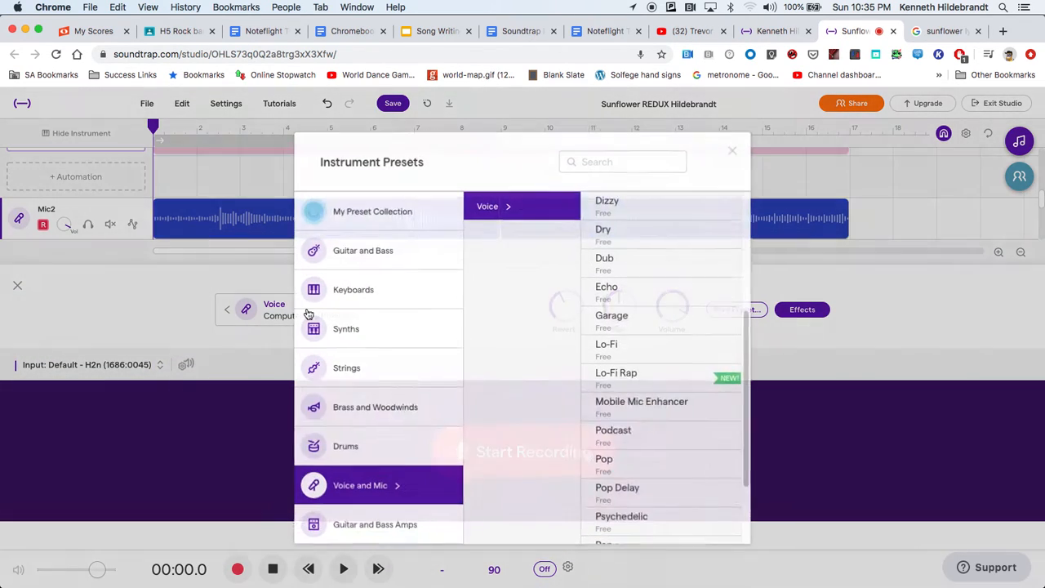
left_click_drag(747, 312, 741, 215)
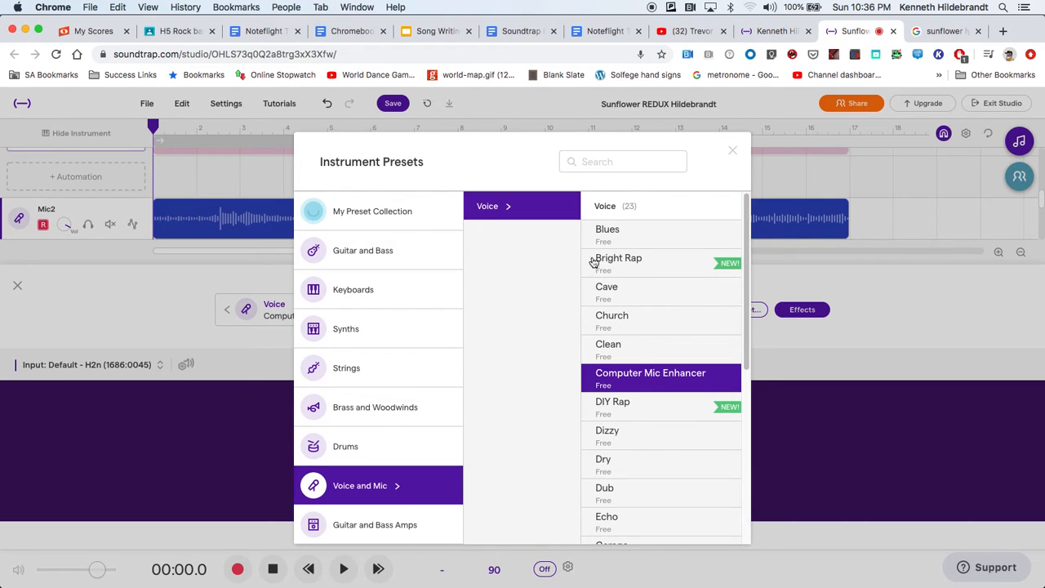
left_click(595, 321)
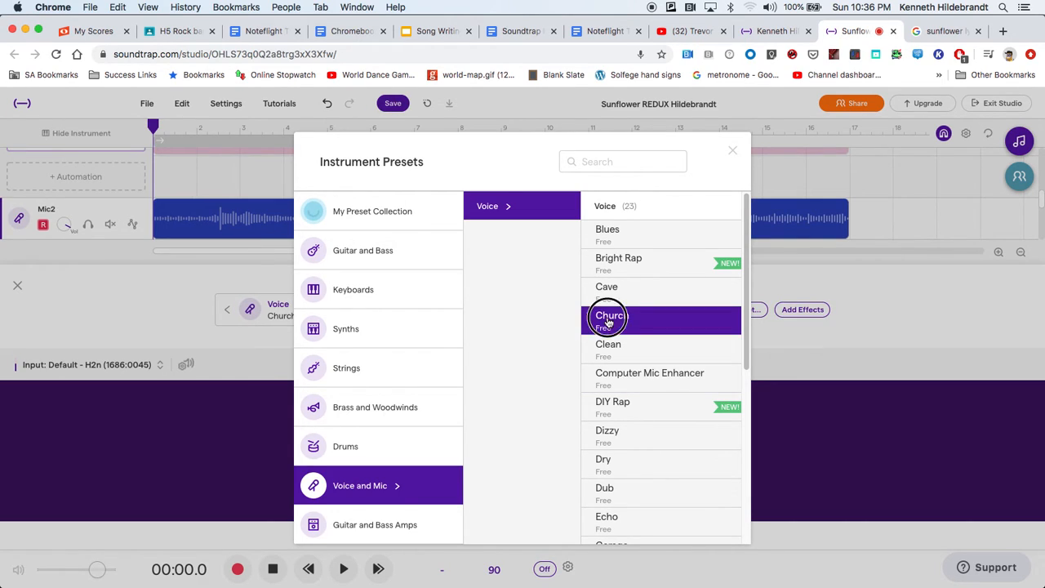
left_click(20, 278)
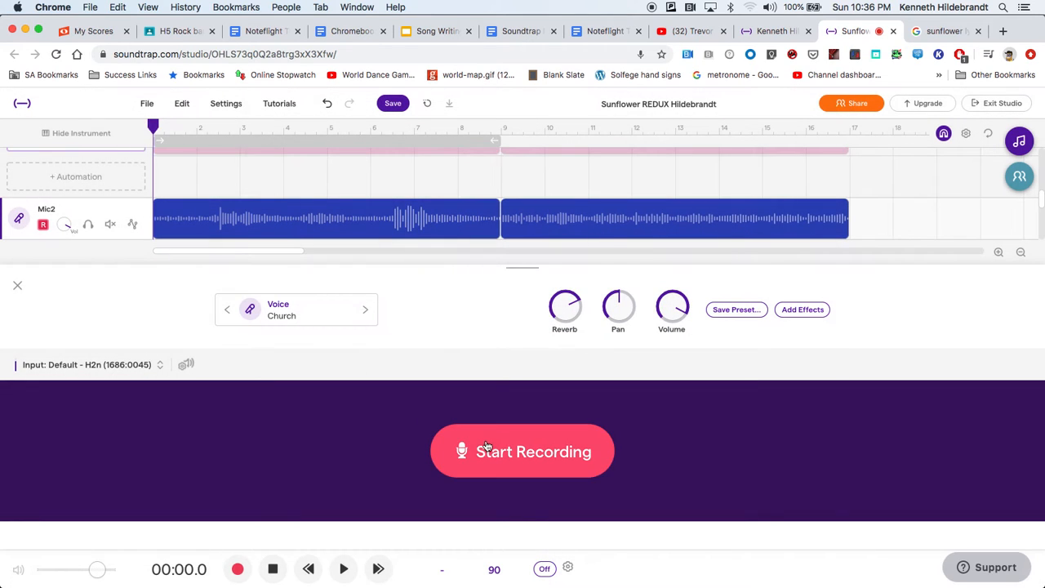
left_click(17, 286)
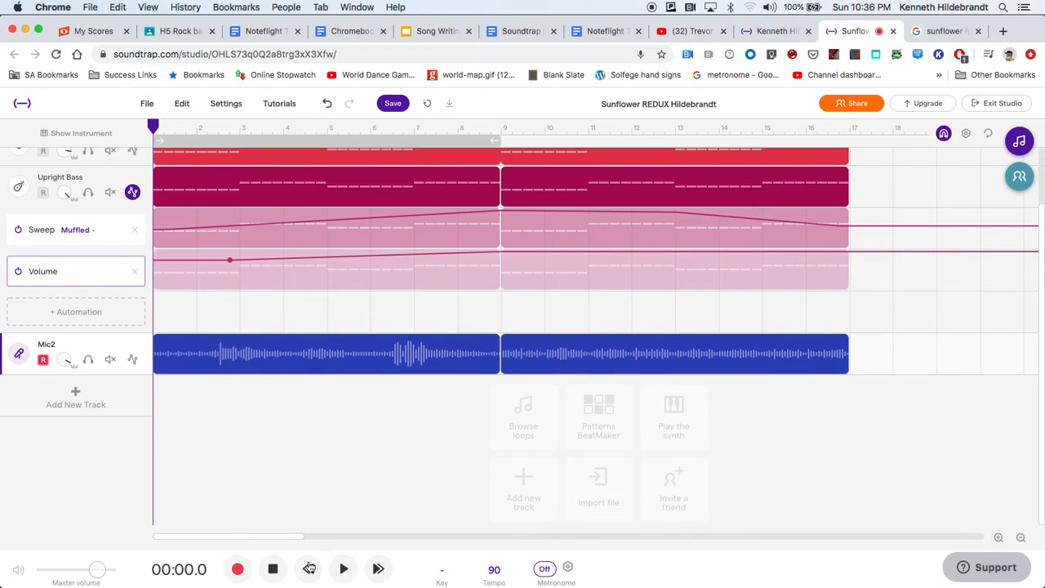
Solo the Mic2 track, listen to its opening bars and return the playhead to the start.
left_click(88, 360)
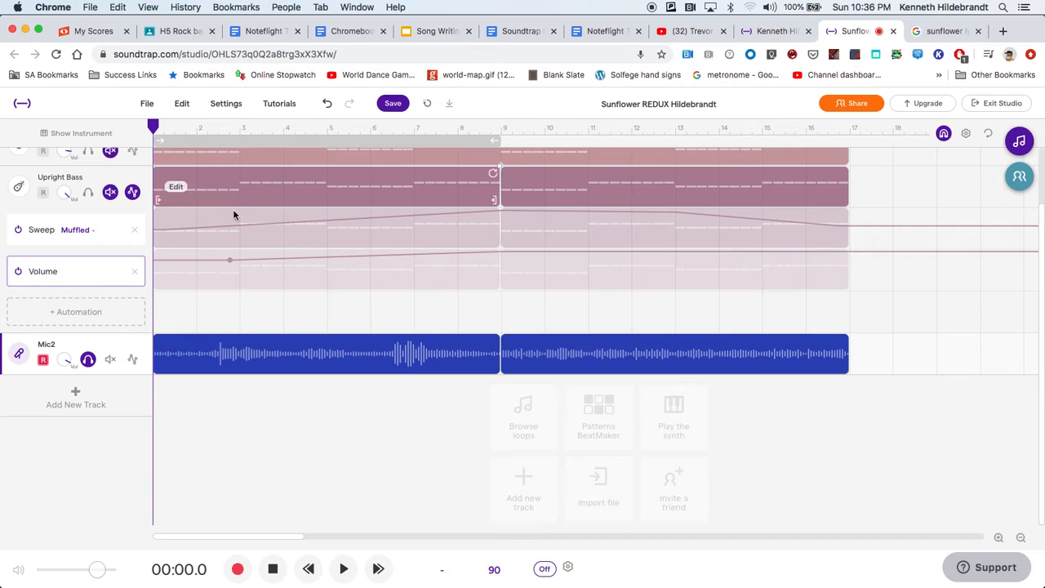
left_click(343, 571)
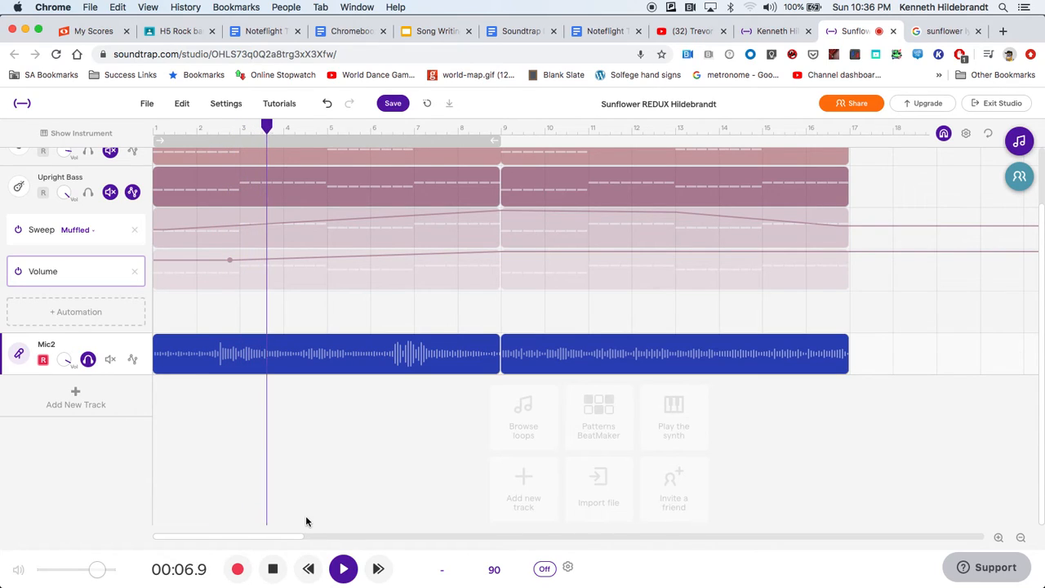
left_click(271, 569)
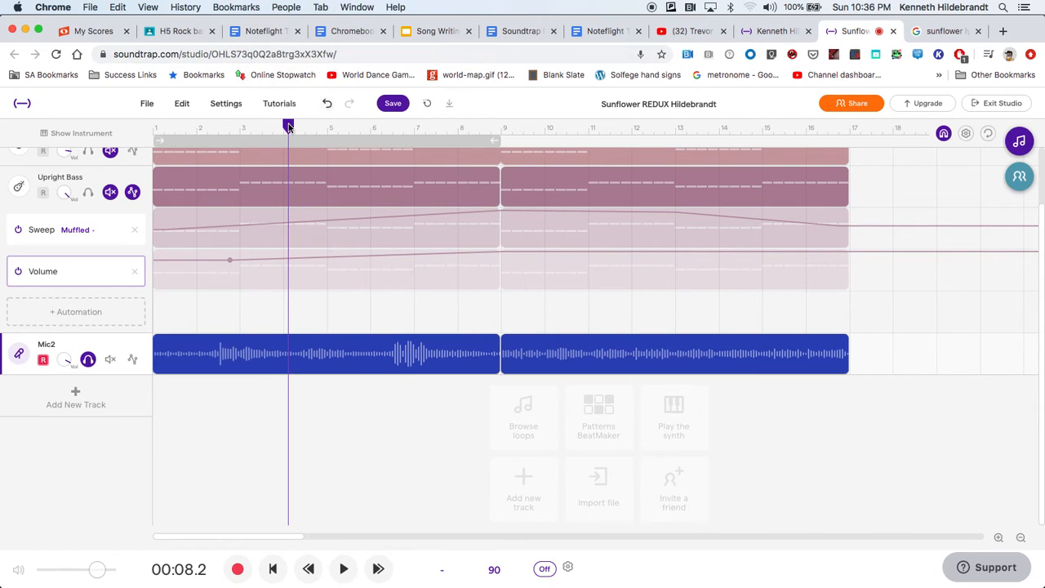
left_click_drag(288, 124, 131, 152)
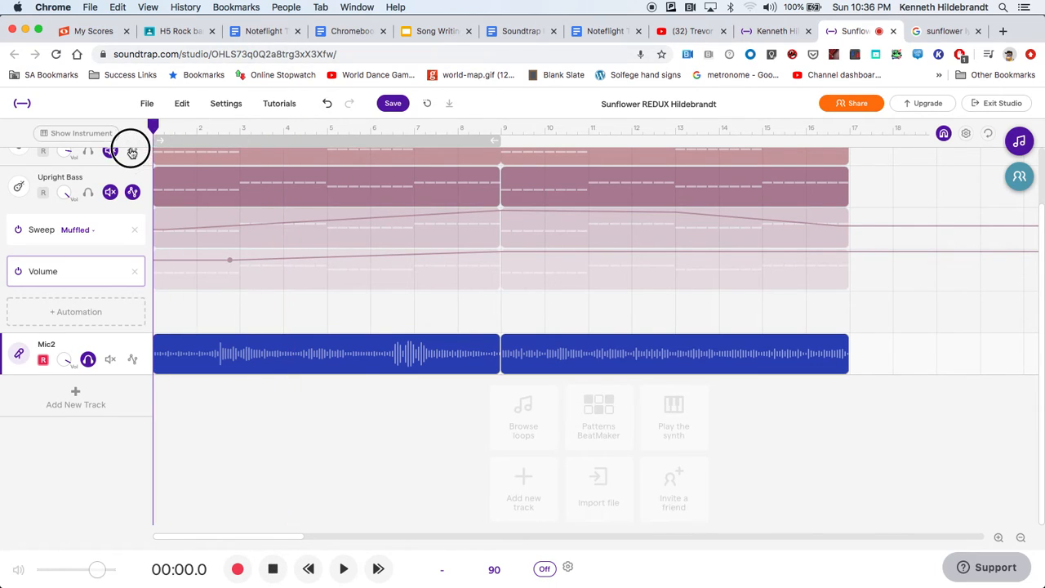
Change the Mic2 track's voice preset to Lo-Fi Rap and listen to its opening bars.
left_click(18, 353)
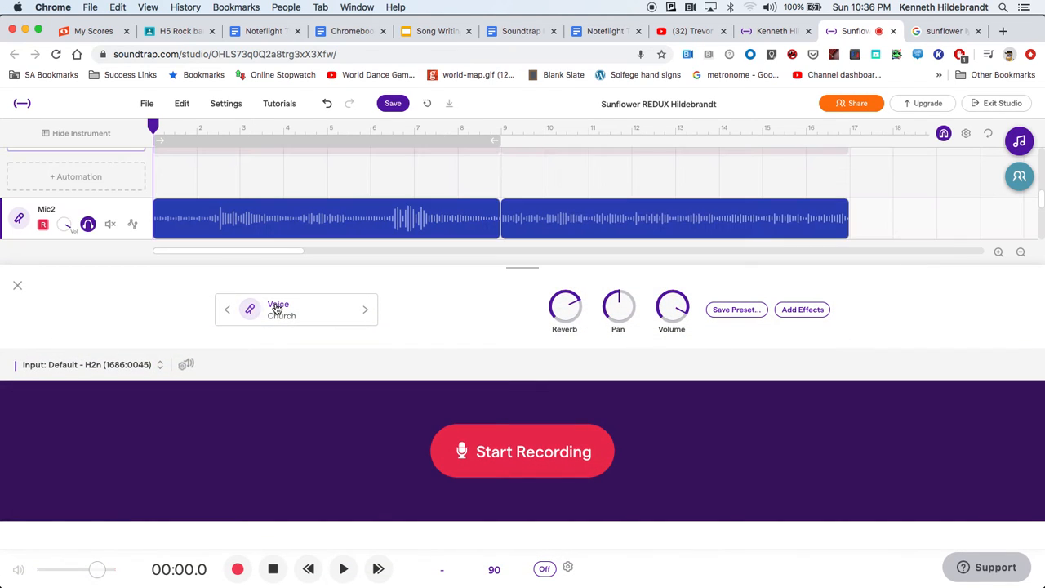
left_click(276, 308)
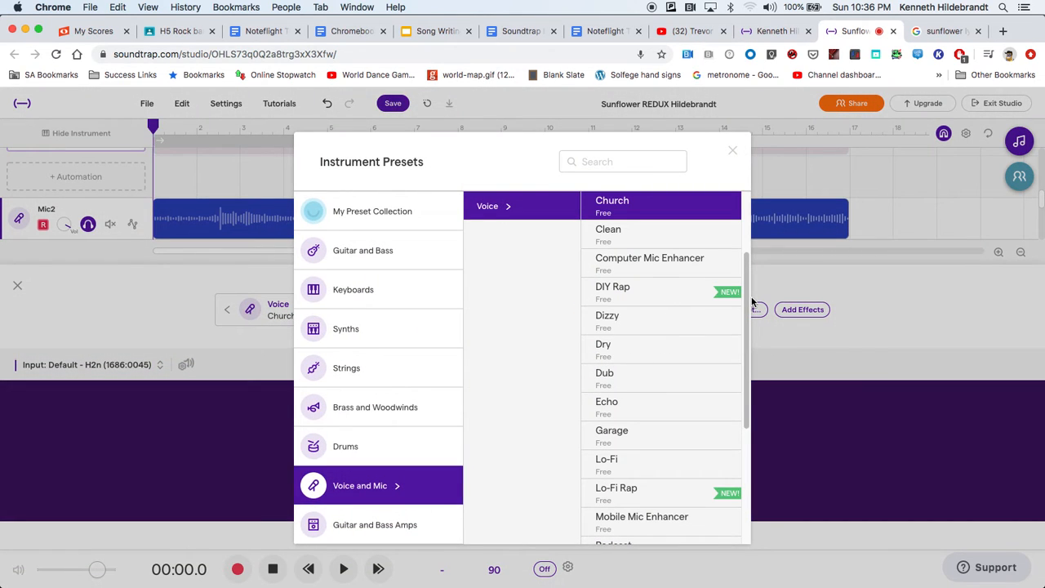
left_click_drag(748, 307, 742, 341)
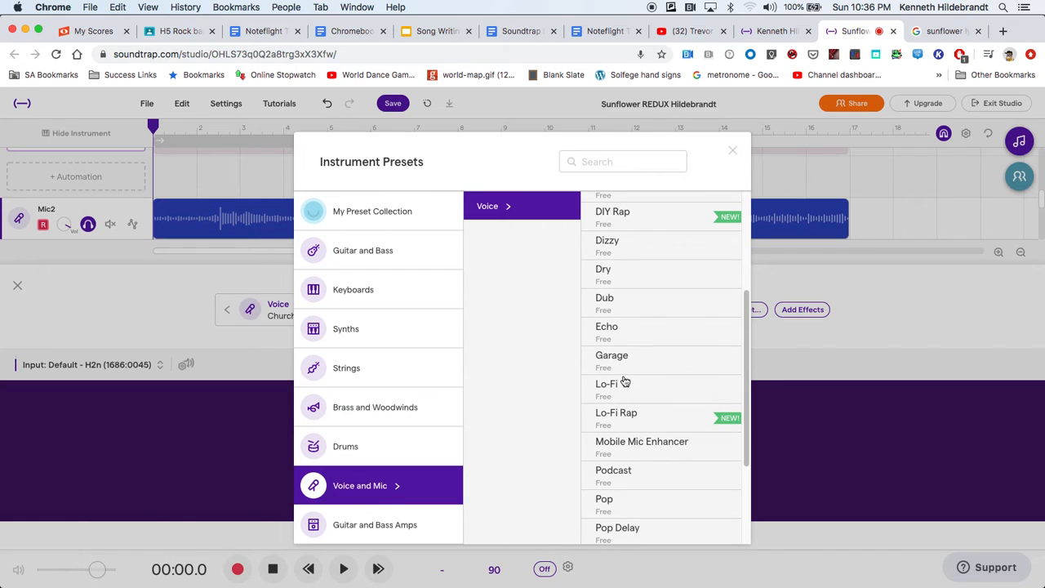
left_click(618, 418)
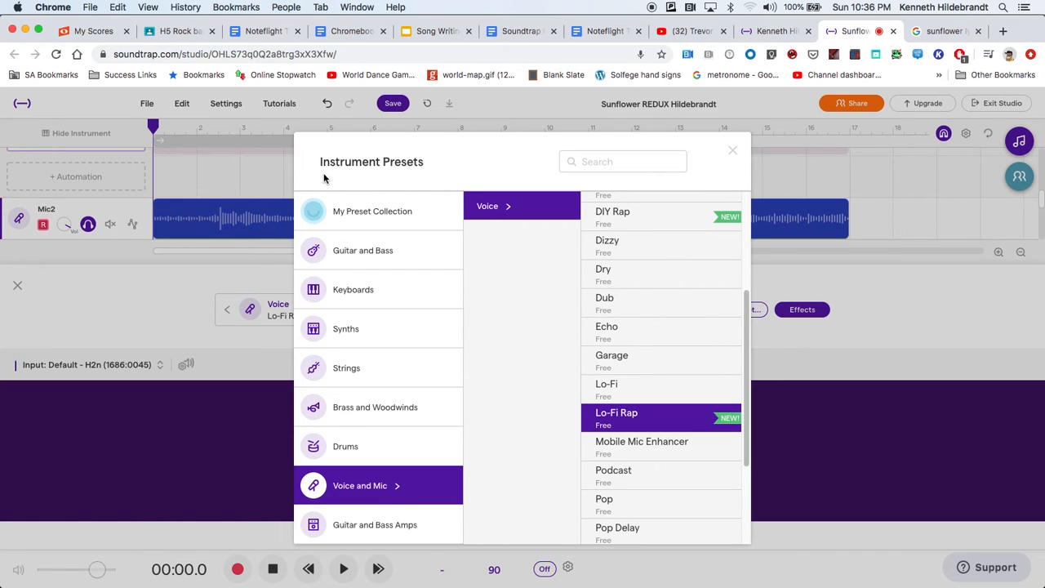
left_click(136, 321)
left_click(17, 285)
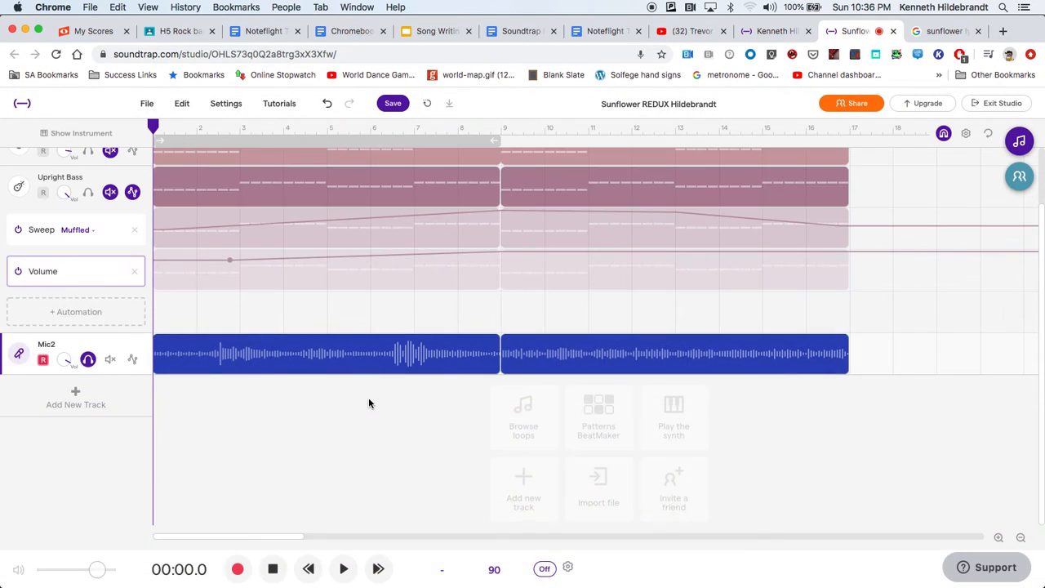
left_click(344, 569)
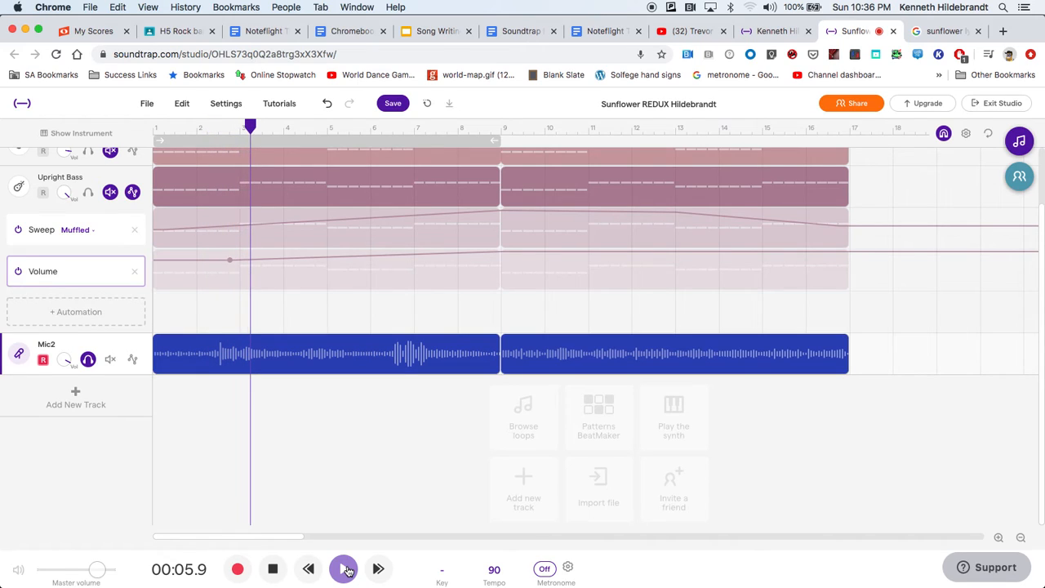
left_click(276, 570)
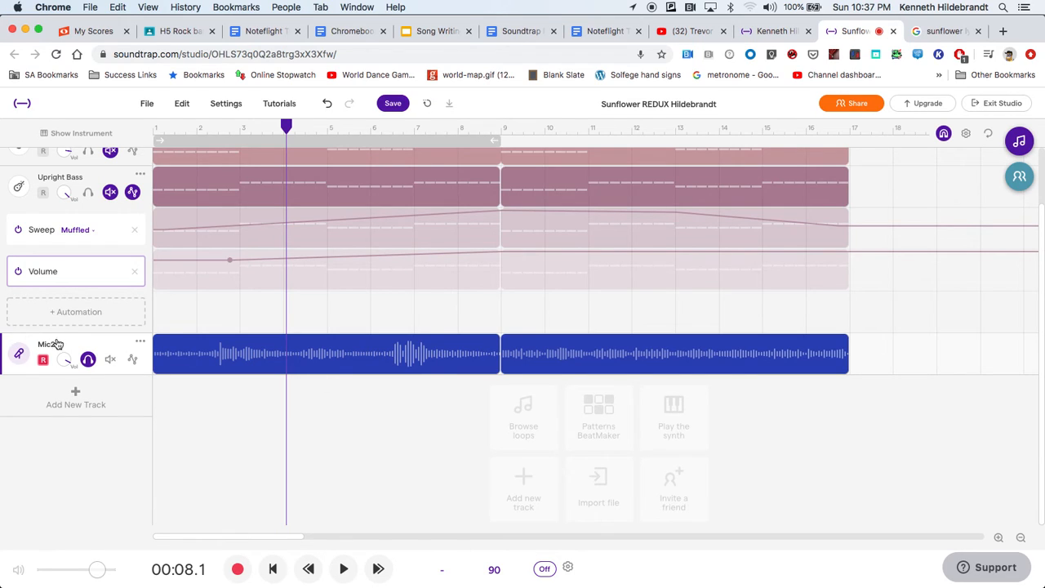
Change the Mic2 track's voice preset to Psychedelic, listen to it from the beginning and return the playhead to the start.
left_click(19, 352)
left_click(309, 320)
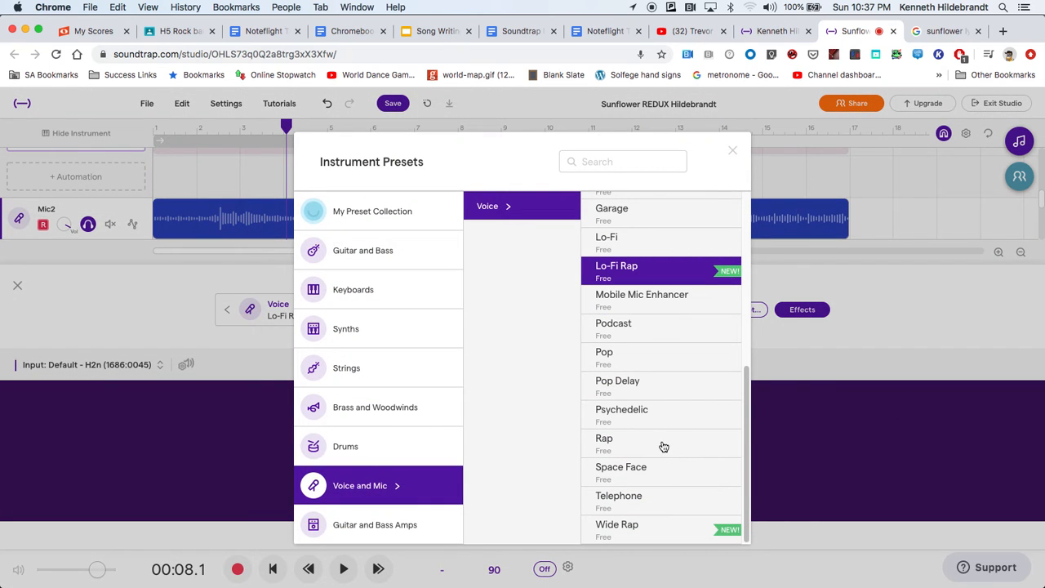
left_click(663, 414)
left_click(82, 296)
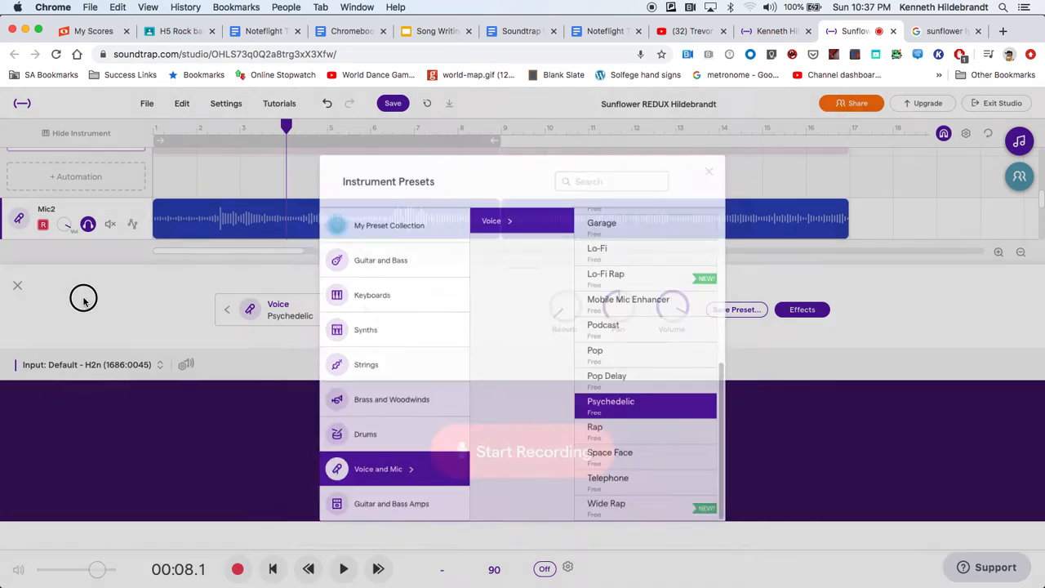
left_click(17, 285)
left_click_drag(292, 127, 145, 148)
left_click(350, 569)
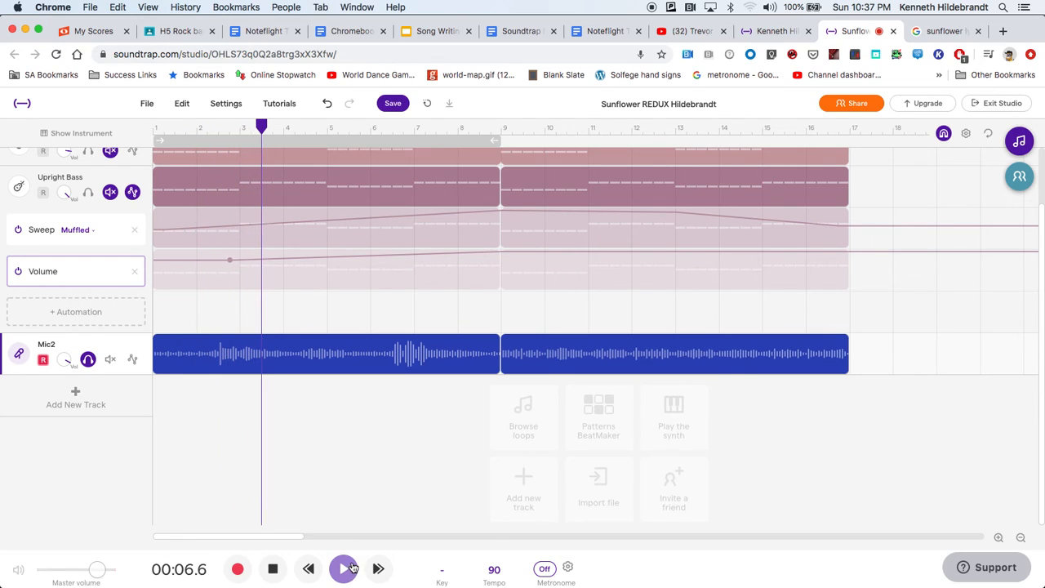
left_click(275, 569)
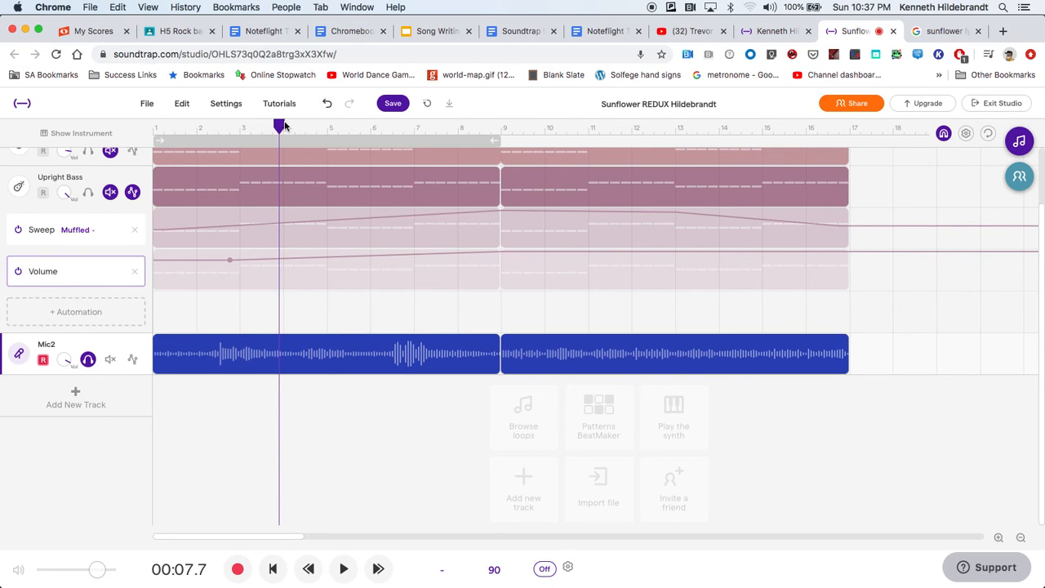
left_click_drag(280, 125, 120, 135)
Unsolo the Mic2 track and open the sharing dialog for adding people to the project.
left_click(88, 359)
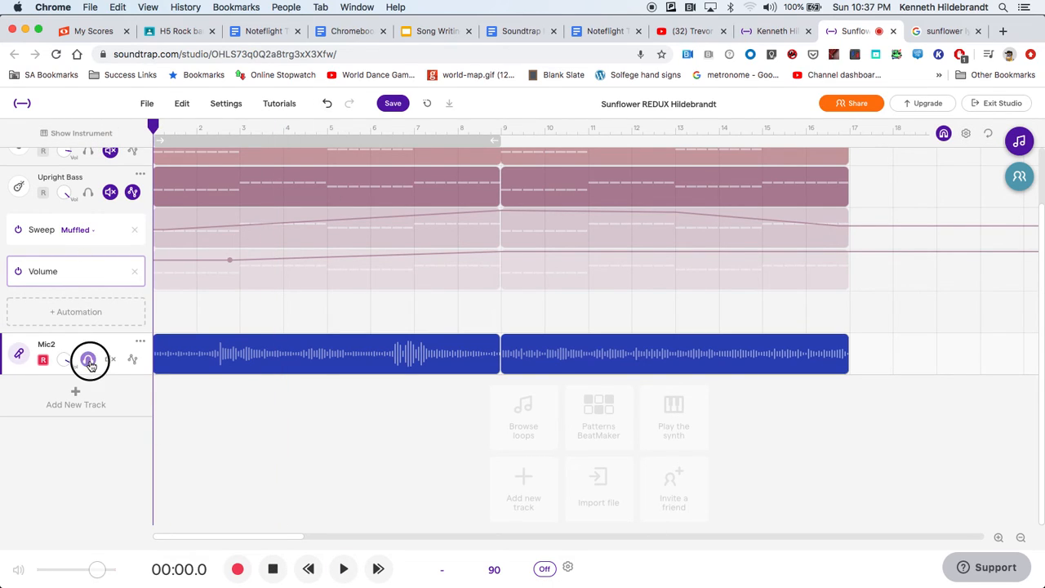
scroll(265, 341, "up", 2)
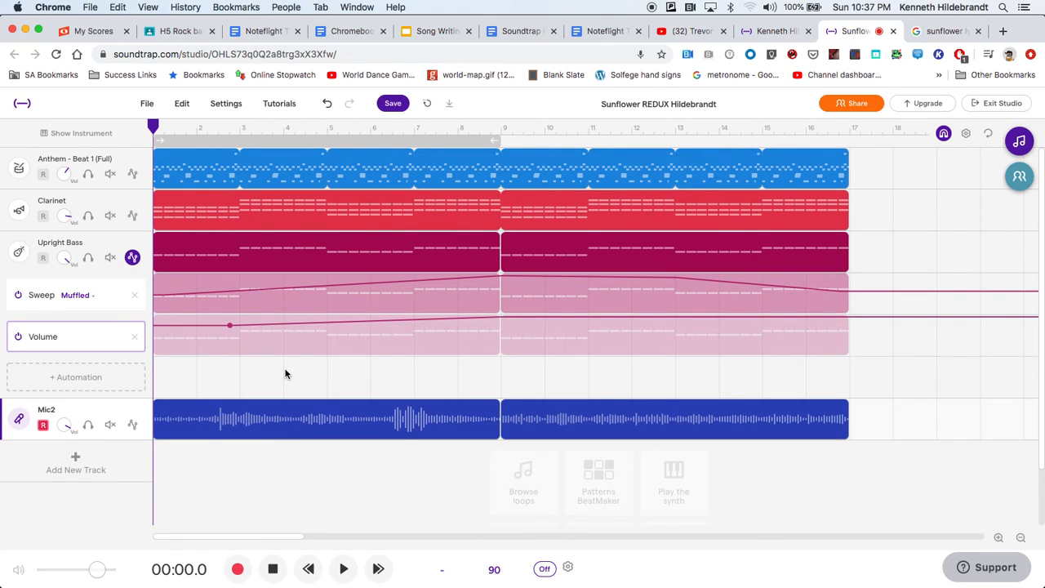
left_click(849, 105)
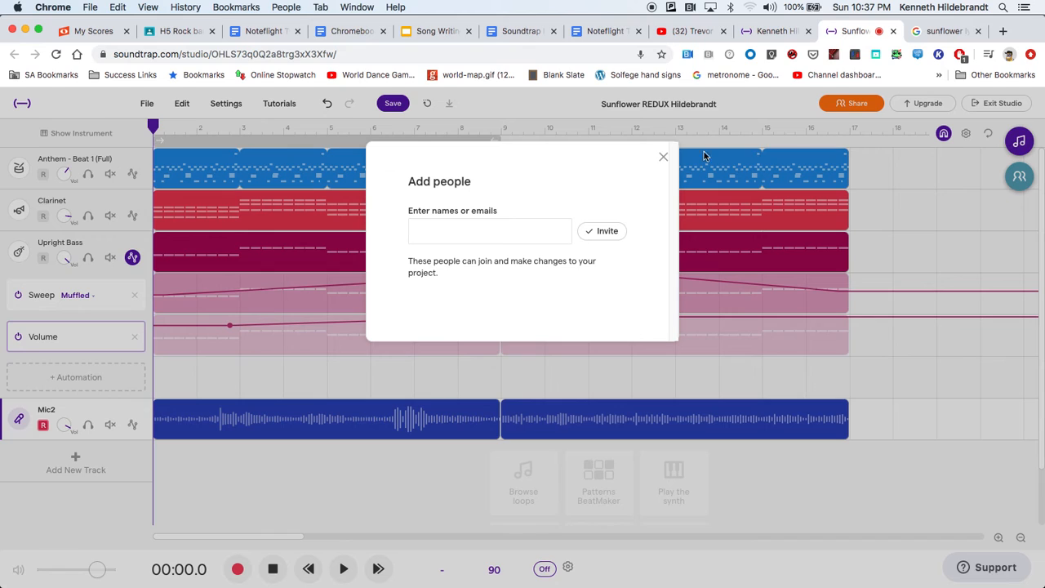
Close the sharing dialog, check the project's collaborators view with its invite option and hide it again.
left_click(665, 157)
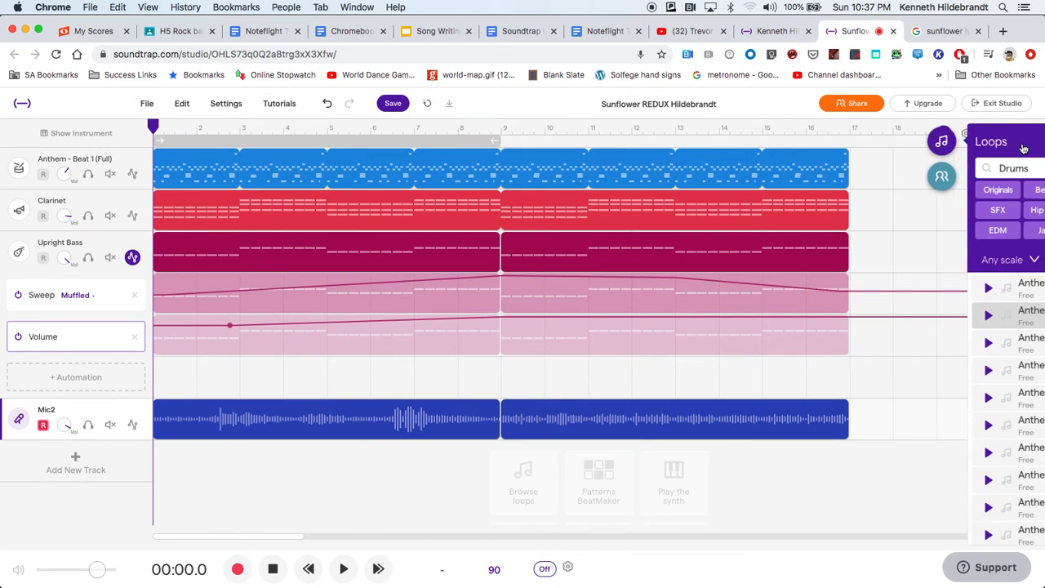
left_click(764, 176)
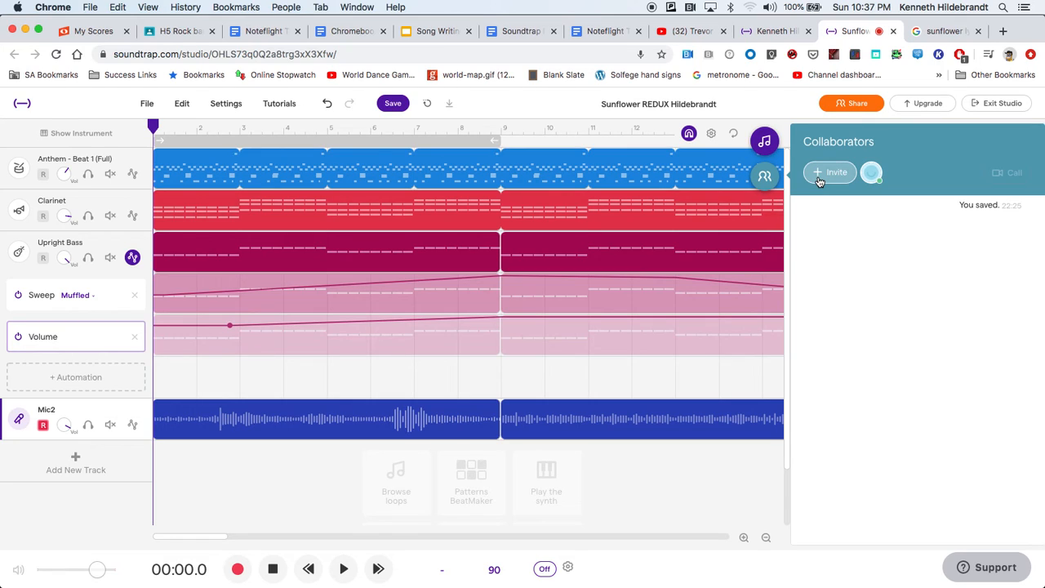
left_click(759, 178)
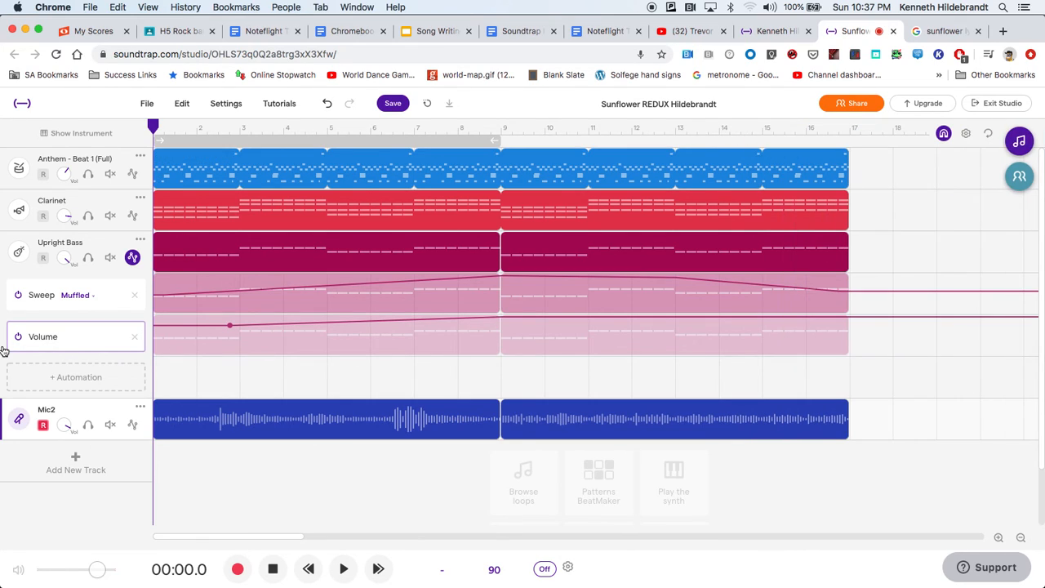
Review the Upright Bass track's automation lanes and the automation types that can be added, without adding one.
left_click(133, 258)
left_click(133, 258)
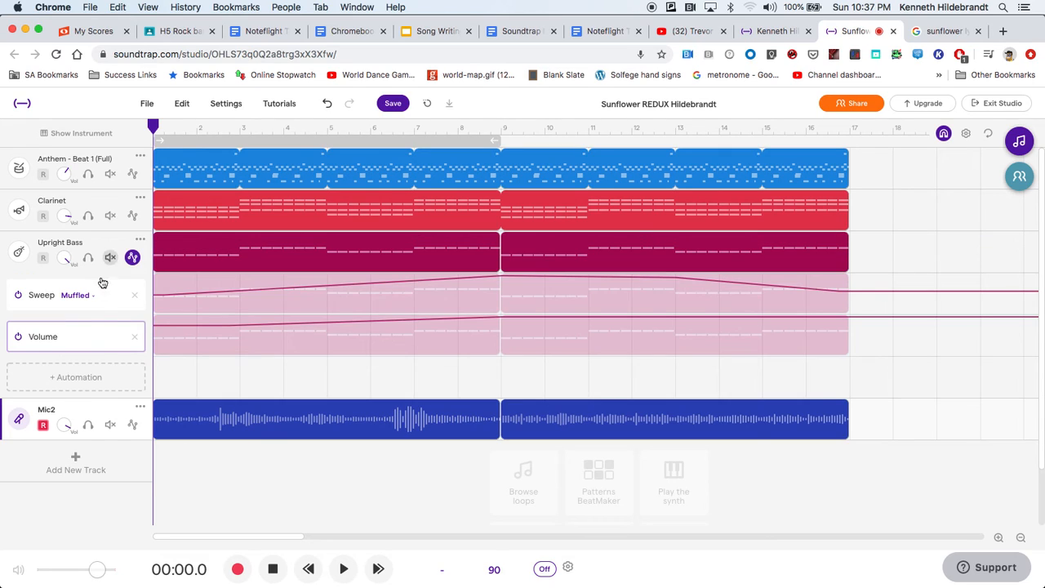
left_click(89, 385)
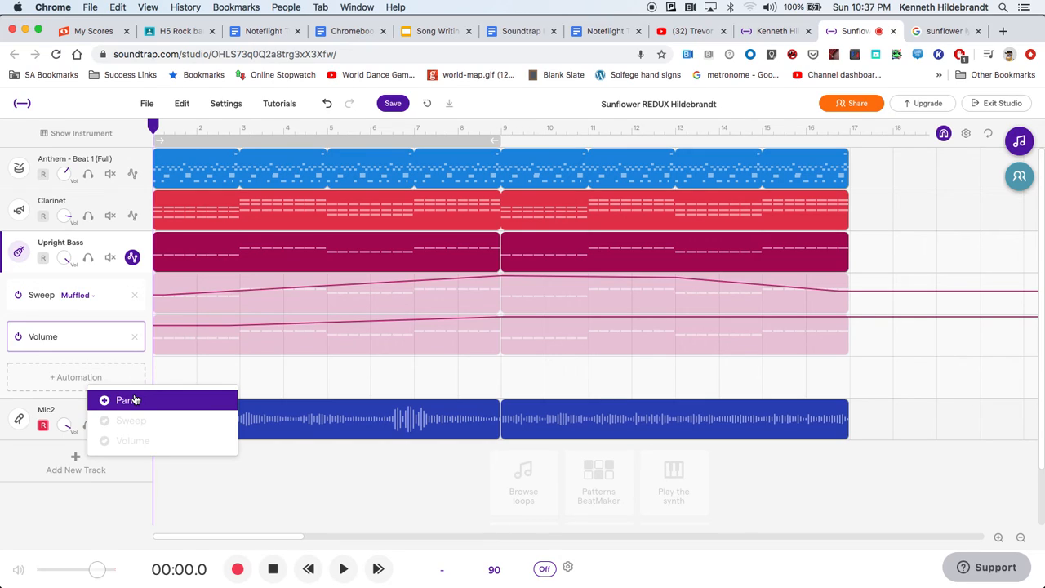
left_click(150, 494)
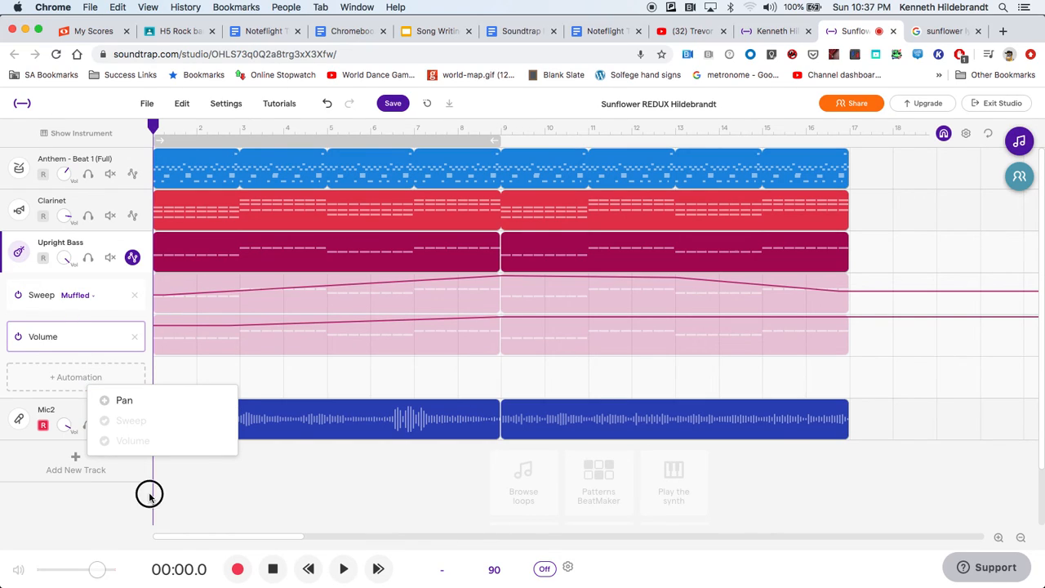
View the Mic2 track's voice preset and its reverb, pan, volume and effects controls, and close them.
left_click(19, 419)
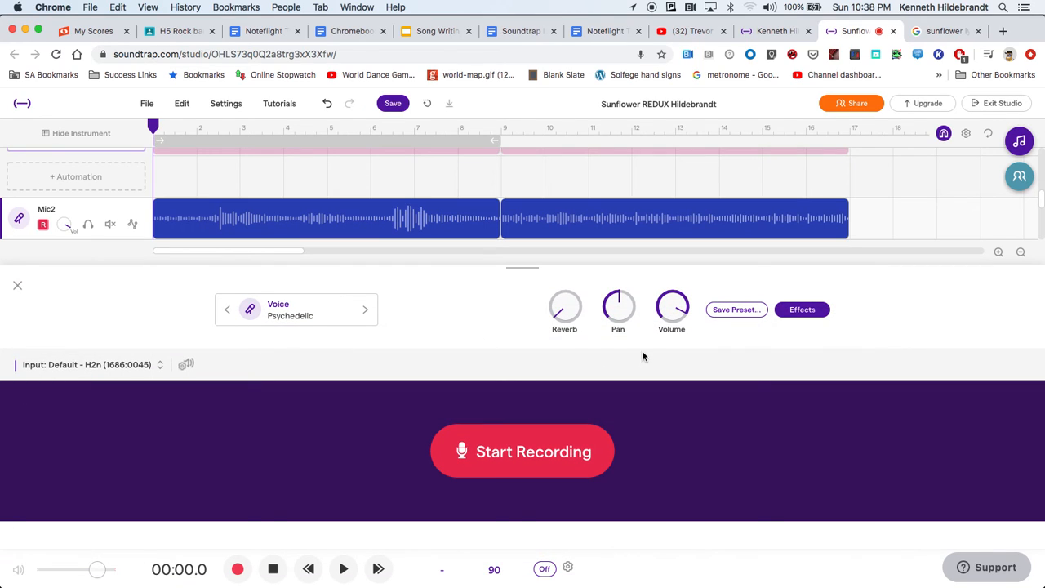
left_click(17, 286)
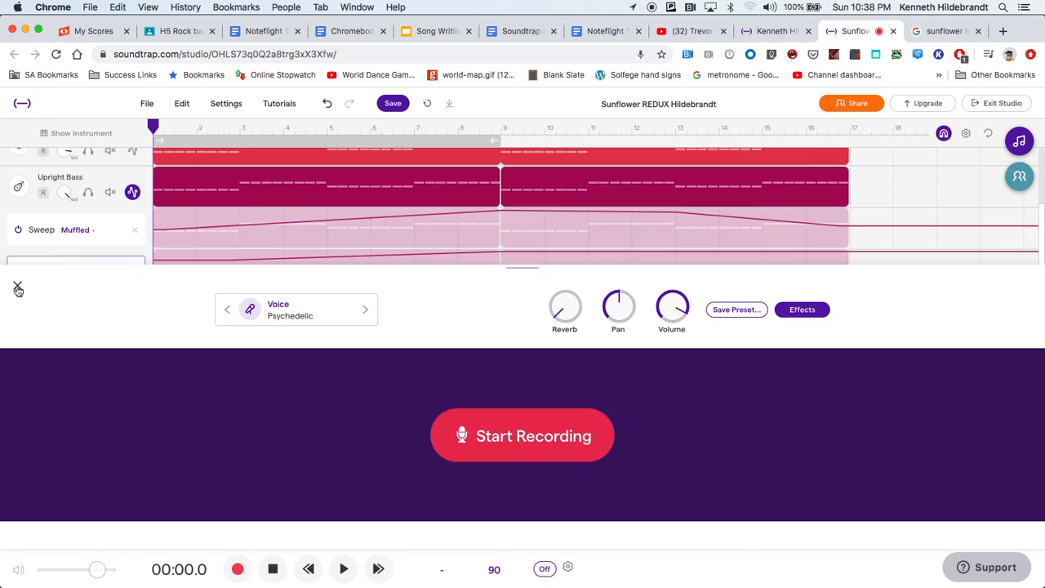
Save the Sunflower REDUX project.
left_click(191, 110)
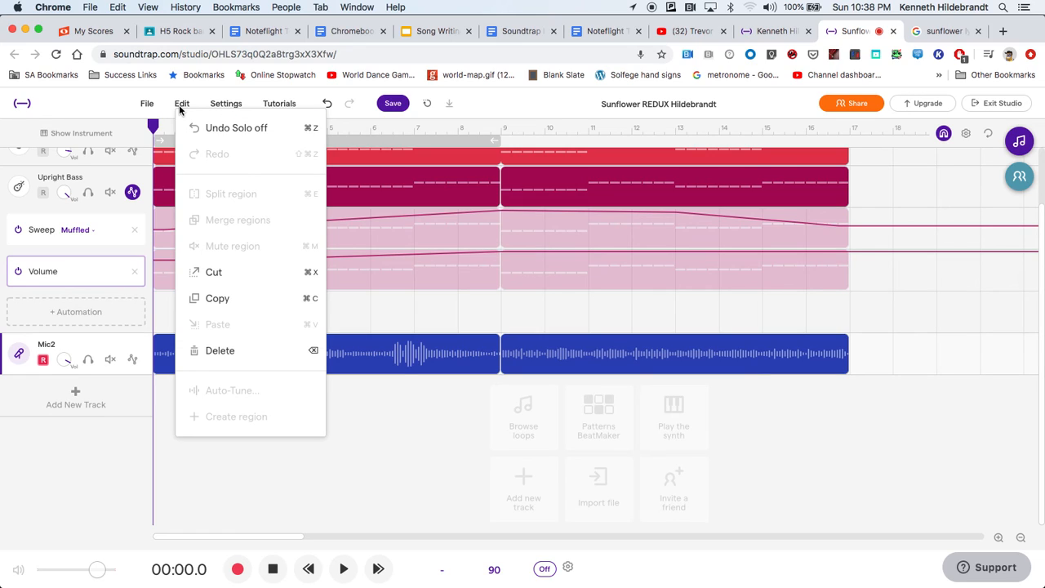
left_click(111, 110)
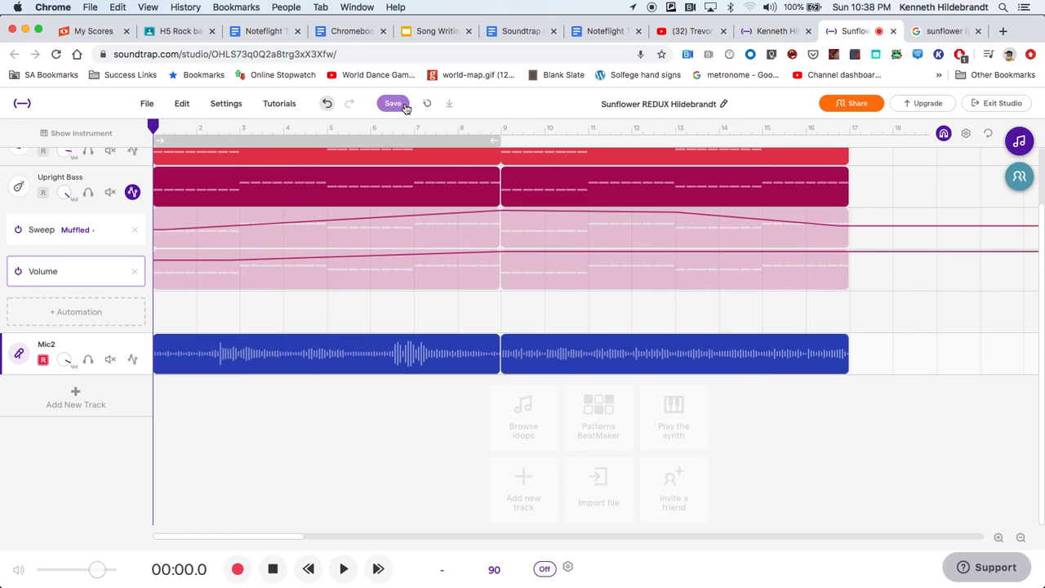
left_click(390, 104)
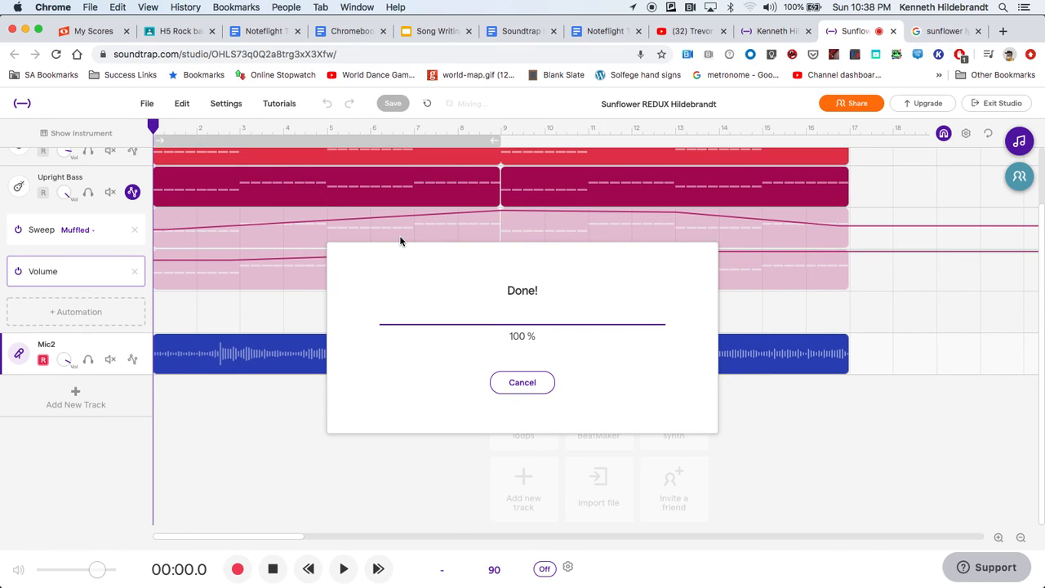
Examine the project's export options, including export to an mp3 file, and leave without exporting.
scroll(376, 247, "up", 2)
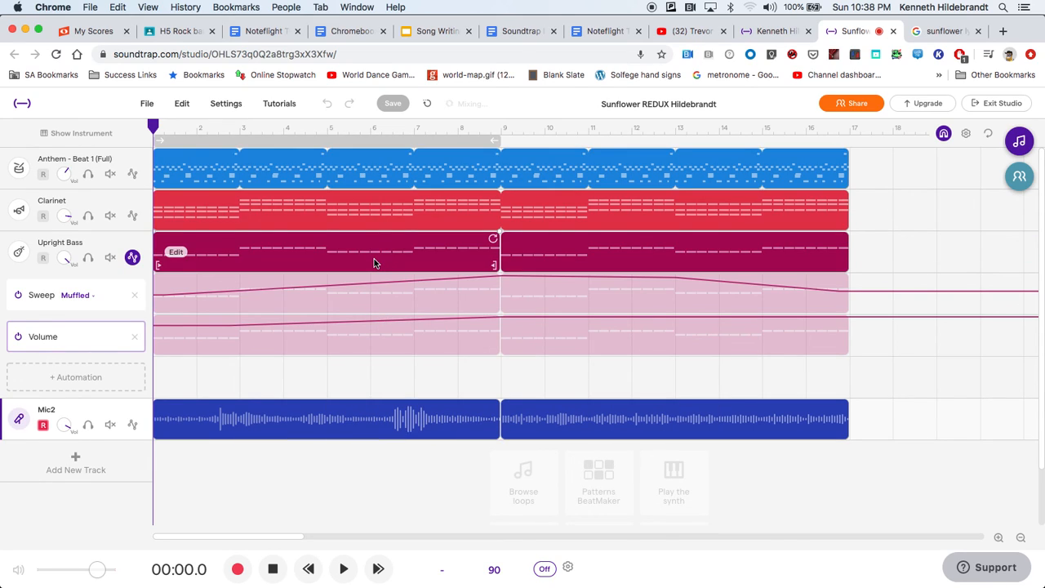
left_click(147, 103)
mouse_move(204, 325)
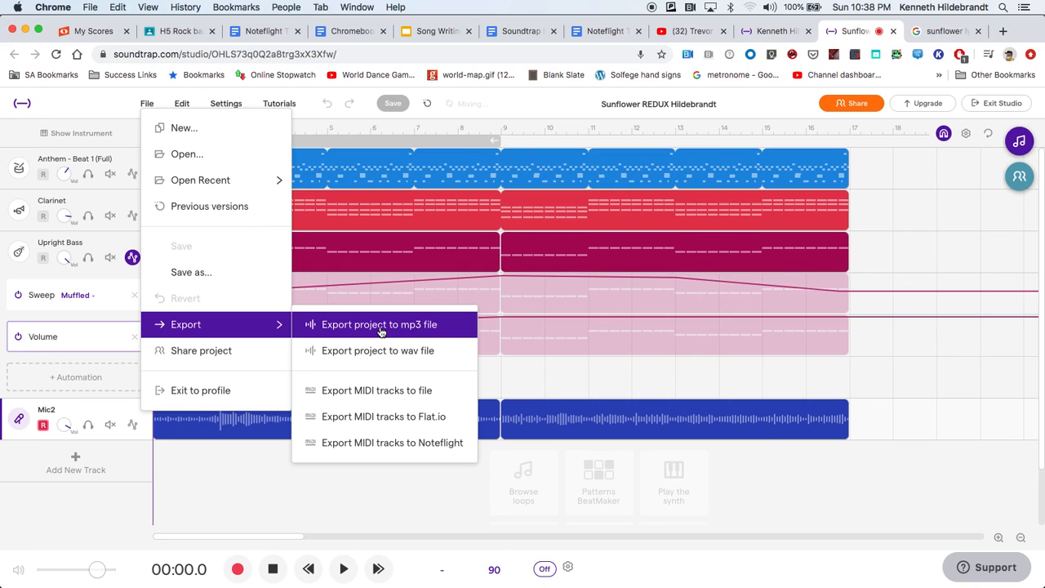
left_click(68, 103)
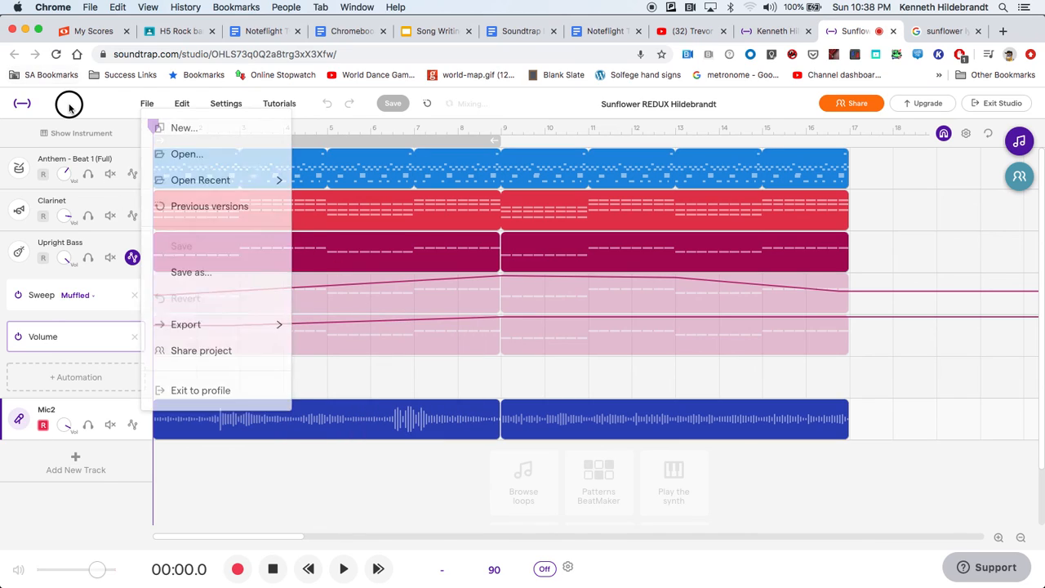